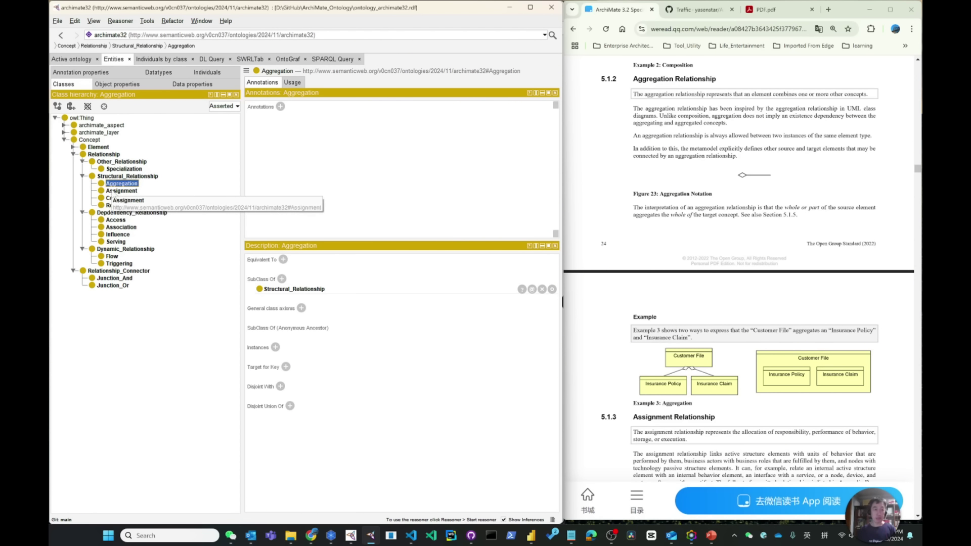
Start an rdfs:comment annotation on the Aggregation class with the text "The aggregation relationship represent that an element".
left_click(280, 107)
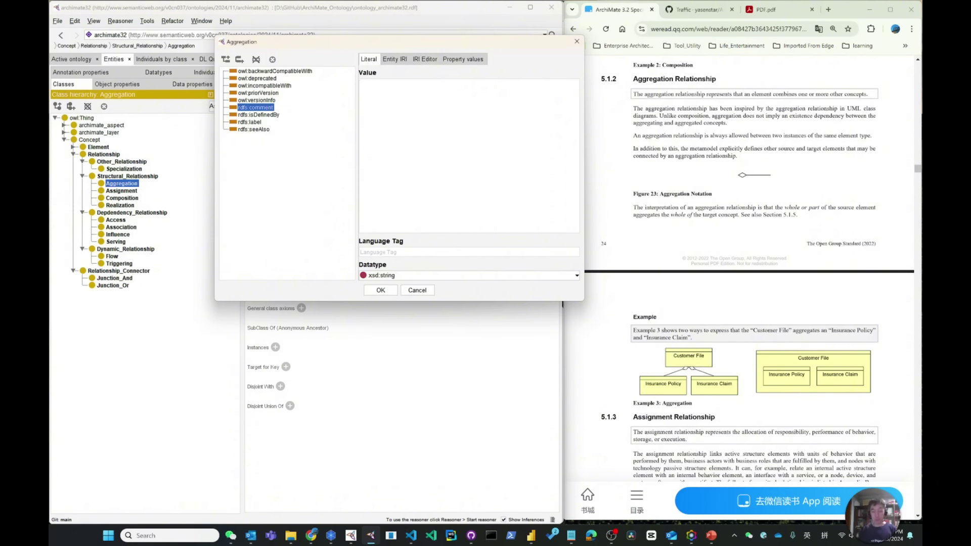
key("shift")
type("他和")
type("on")
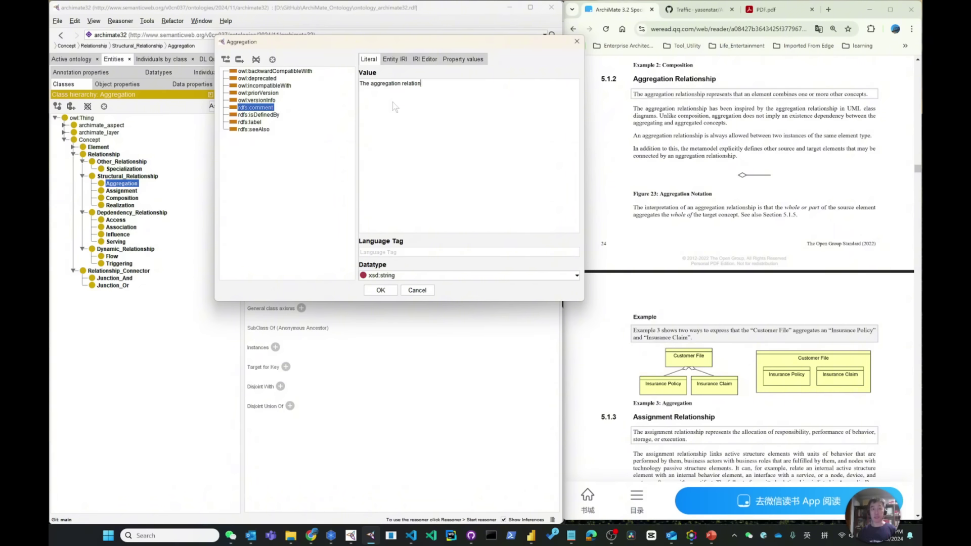
type("ship represent that an a")
type("le")
key("BackSpace")
key("BackSpace")
key("BackSpace")
type("elment")
key("BackSpace")
key("BackSpace")
key("BackSpace")
key("BackSpace")
type("ement")
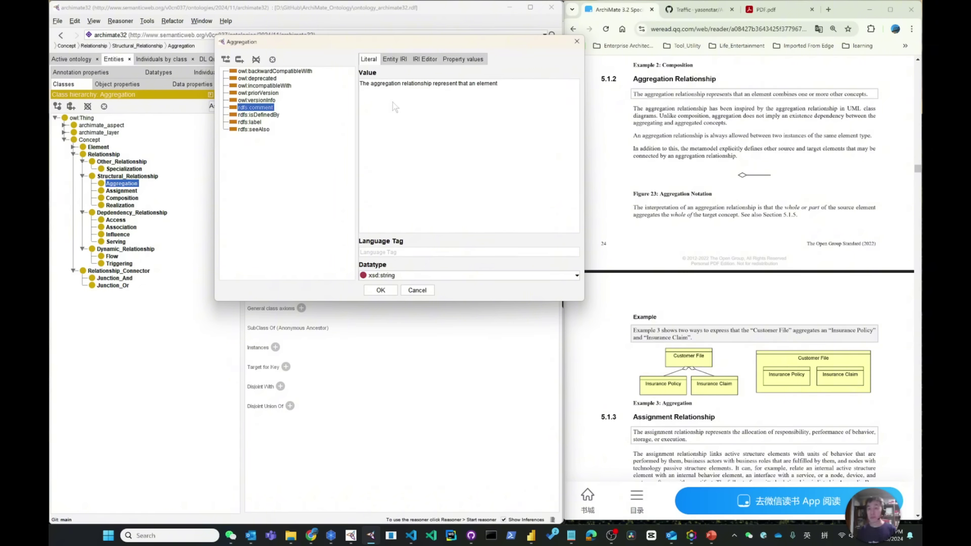
Complete the Aggregation comment with "combines one or more other concepts." and save the annotation.
type(" comp")
key("BackSpace")
type("bines one or more other")
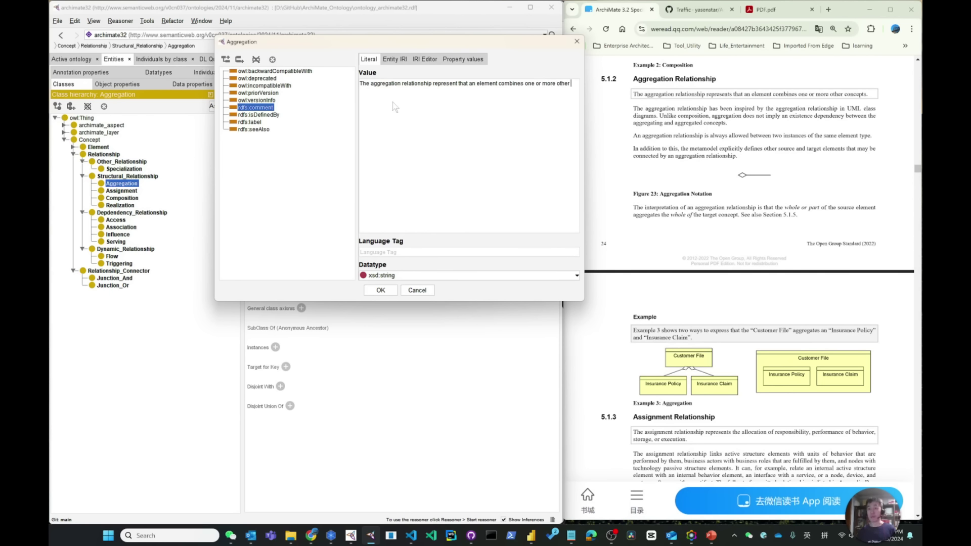
type(" com")
key("BackSpace")
type("ncepts")
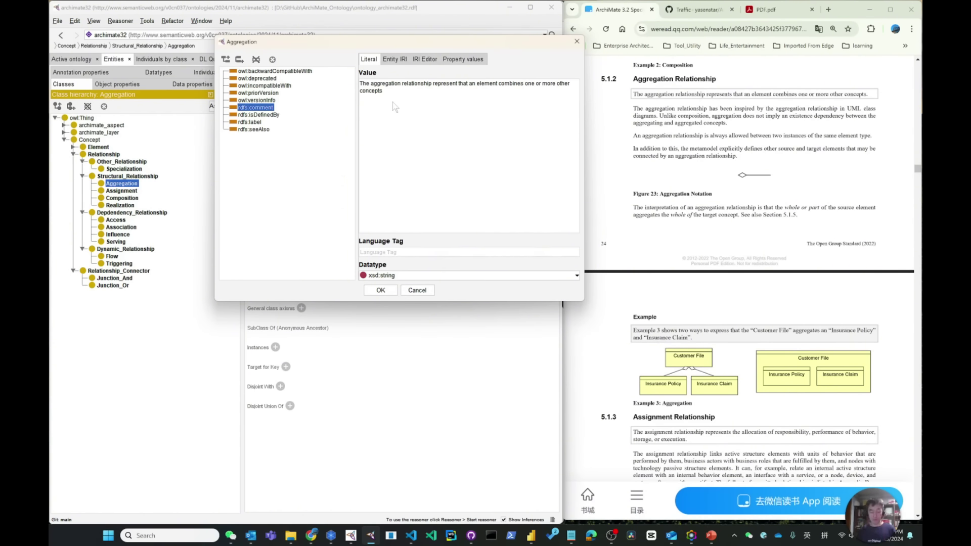
type(".")
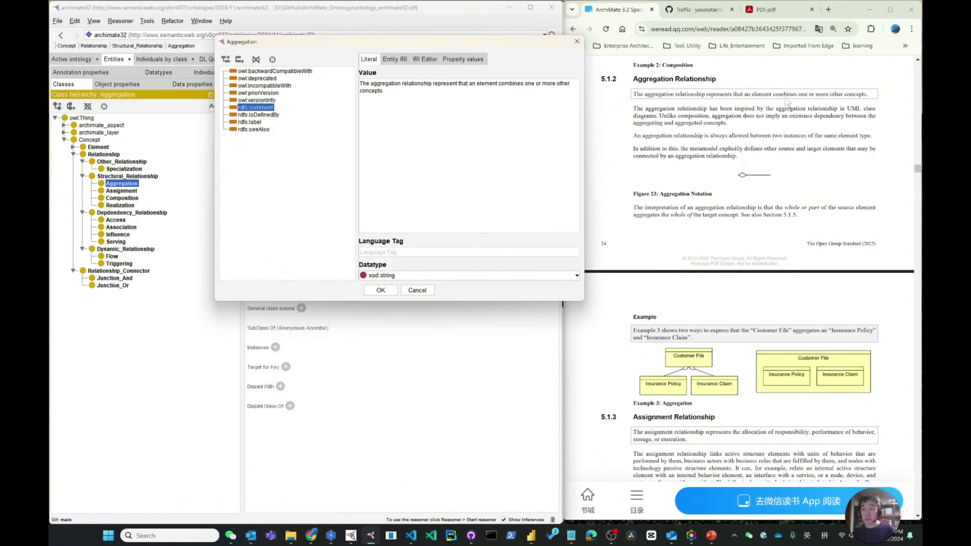
left_click(380, 290)
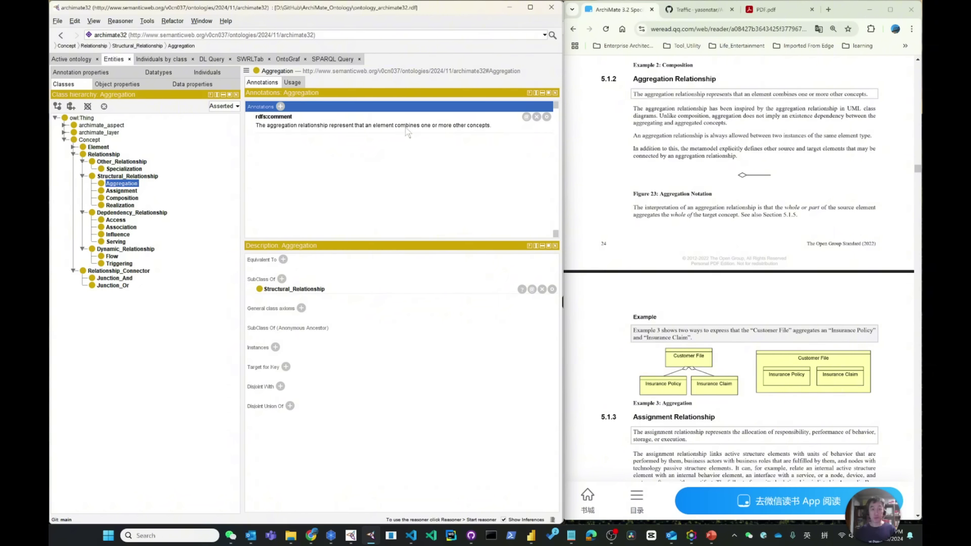
Check the Composition class's comment, switch to Freeplane, and connect the UML2 Specification node with 5.1.2 Aggregation Relationship.
left_click(127, 199)
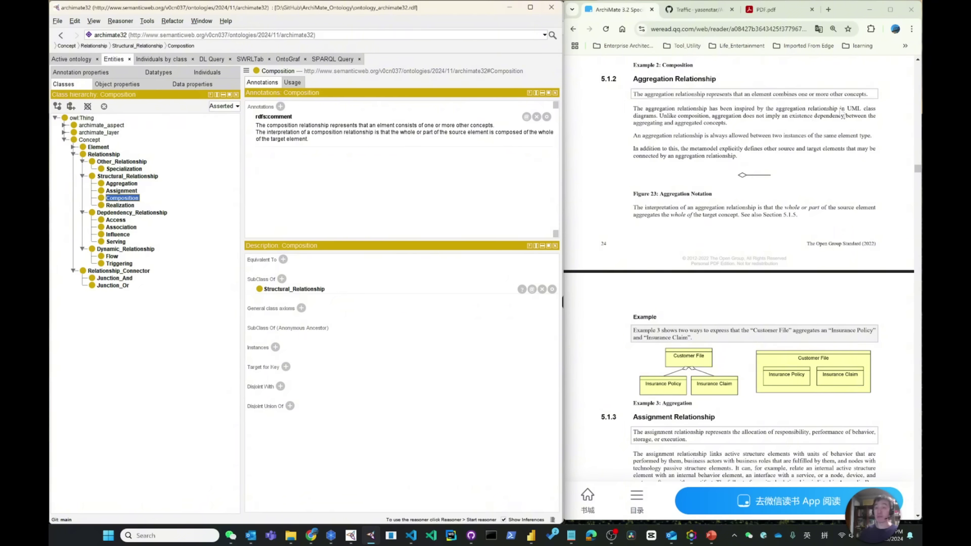
left_click(691, 535)
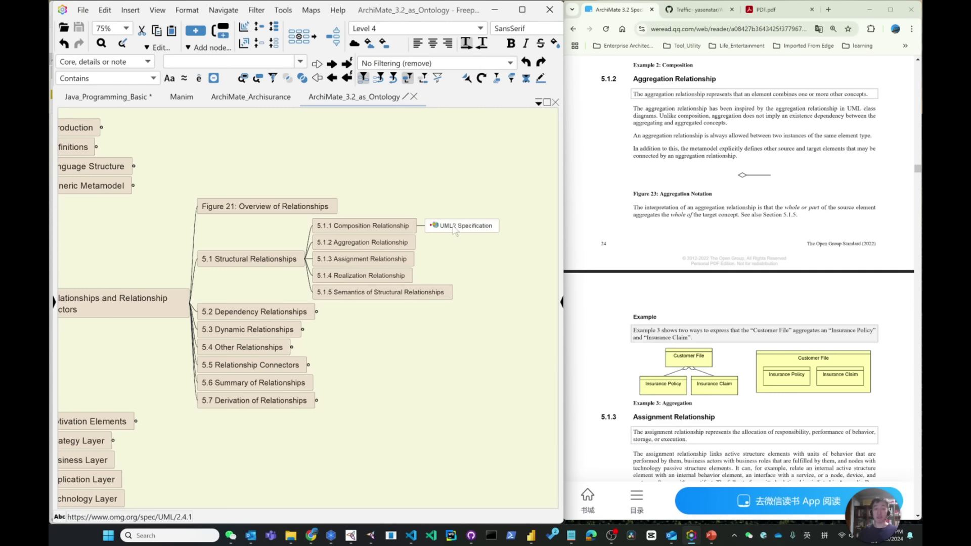
left_click(401, 245)
key("ctrl+l")
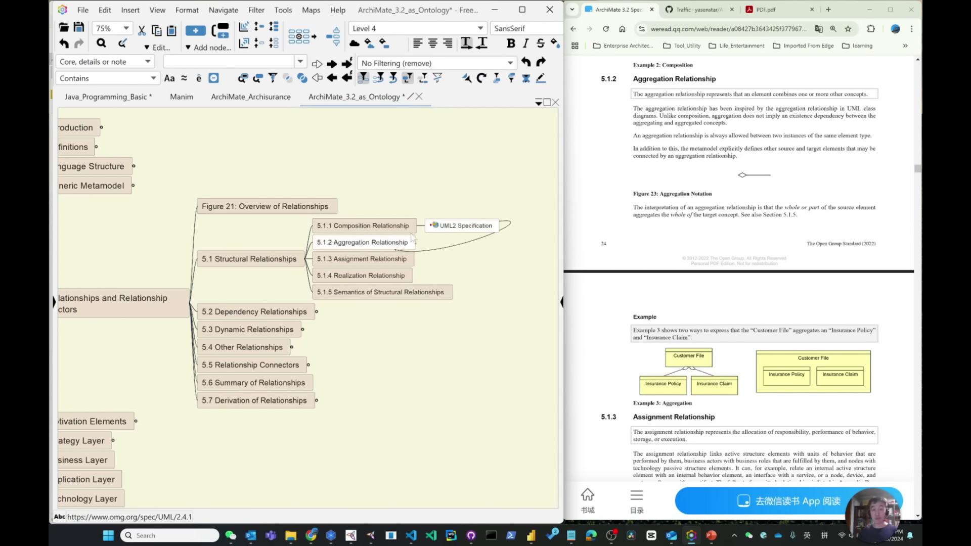
Switch to the UML specification PDF in Chrome, maximize the window, and search the document for "aggregation".
left_click(766, 9)
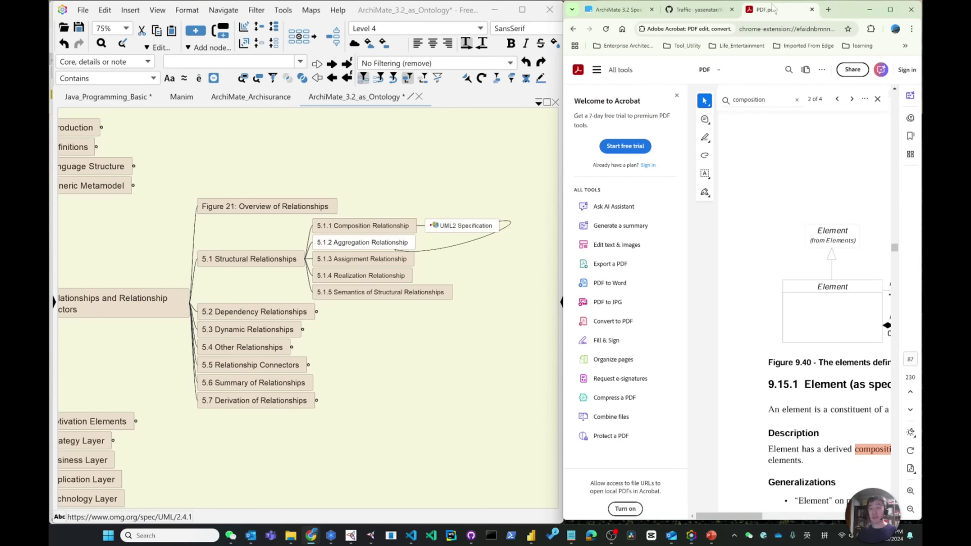
left_click(894, 9)
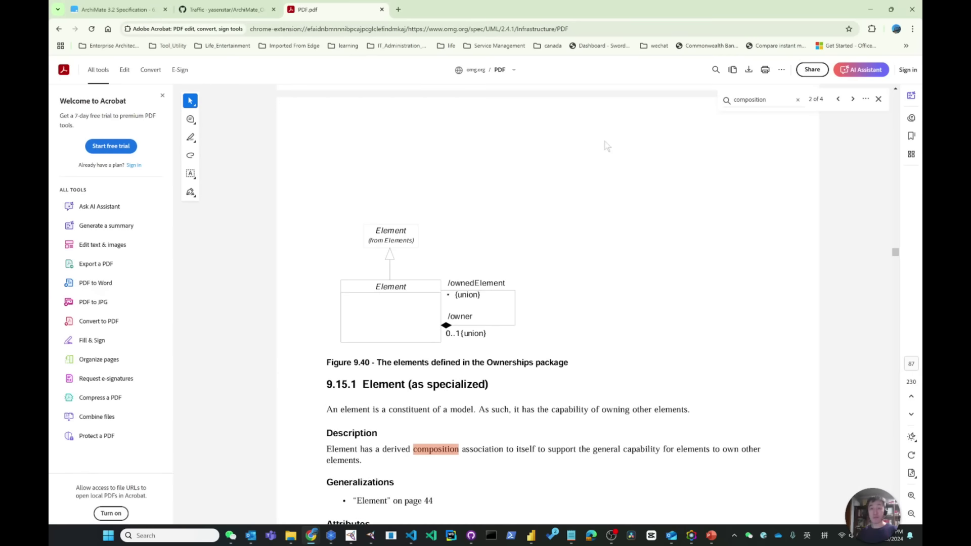
left_click(732, 100)
type("aggre")
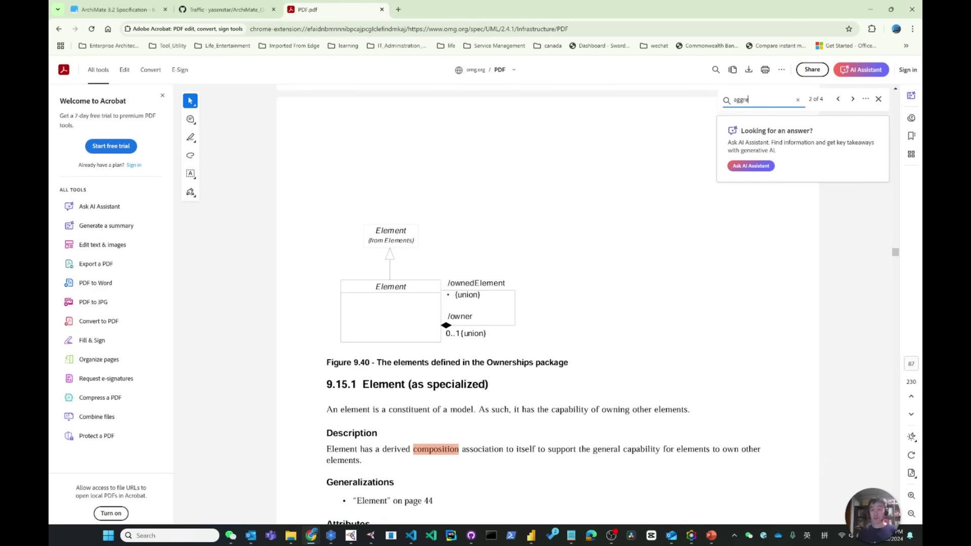
type("gation")
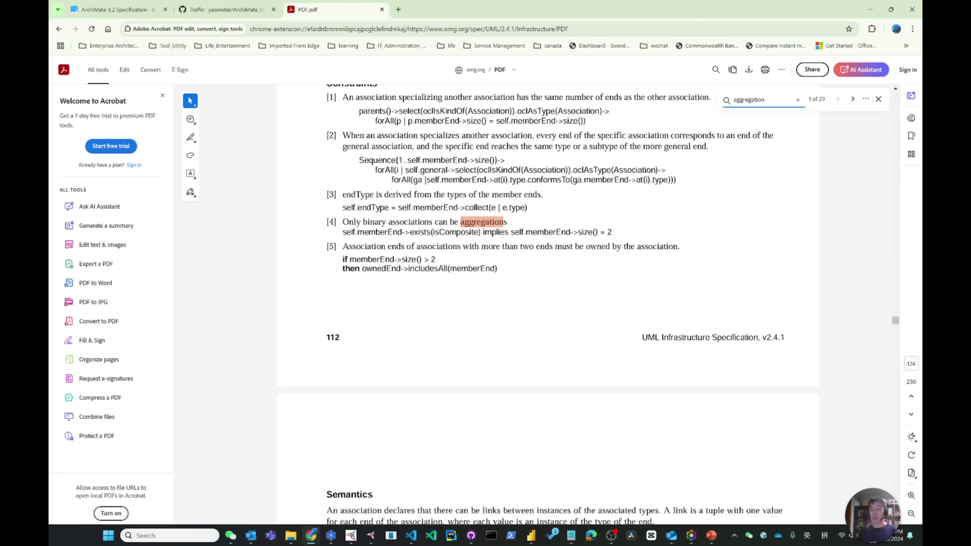
Examine the aggregation matches in the association's Semantics and Notation passages on pages 113 to 115.
left_click(853, 99)
left_click(853, 99)
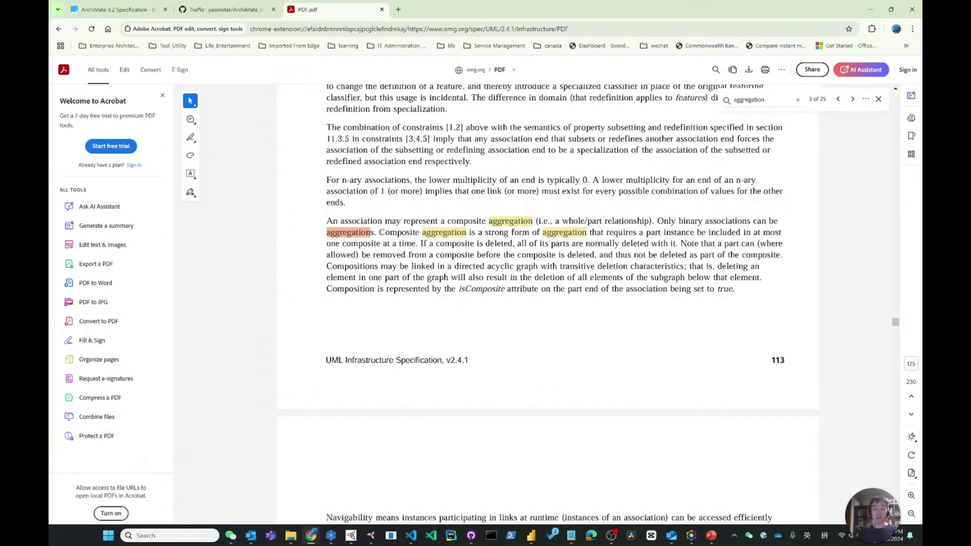
scroll(850, 87, "down", 2)
scroll(849, 87, "up", 12)
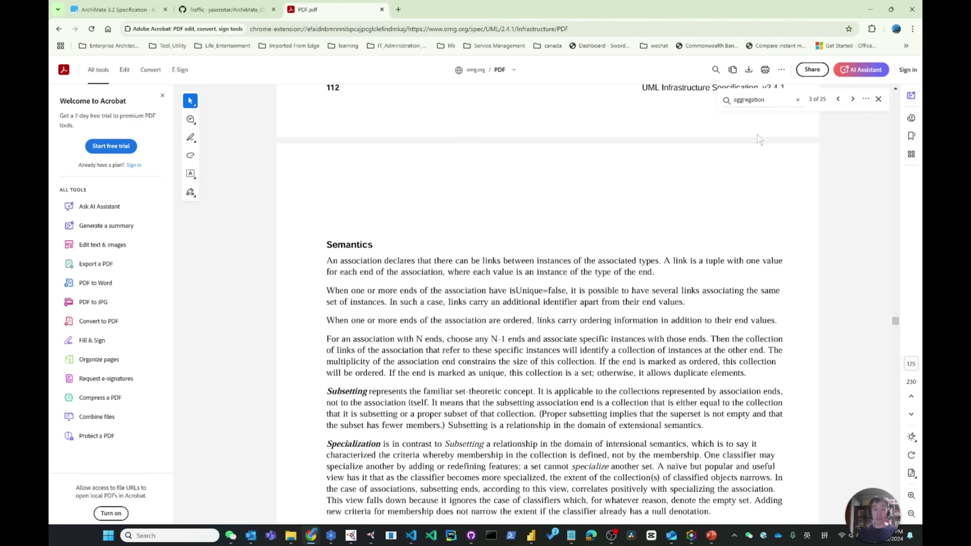
left_click(852, 99)
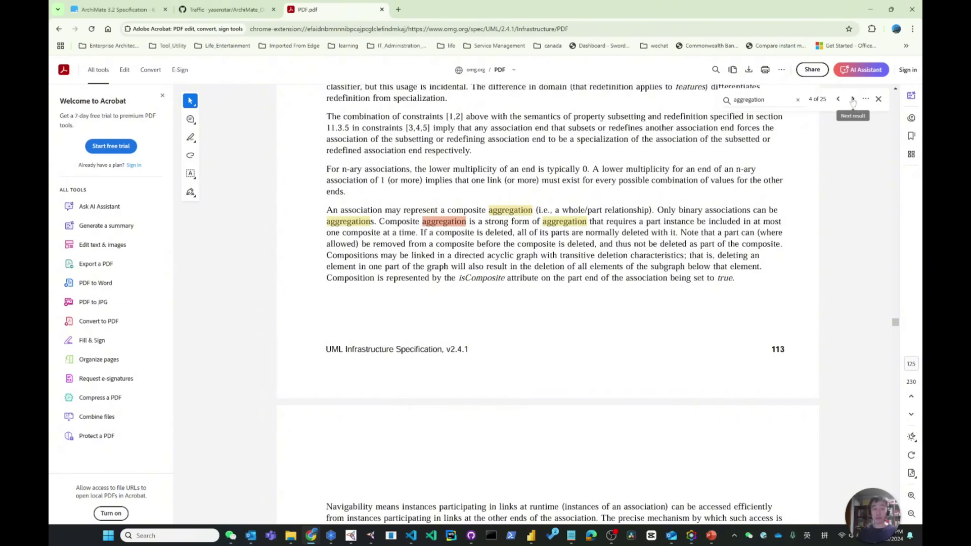
left_click(852, 99)
left_click(852, 99)
scroll(809, 121, "up", 5)
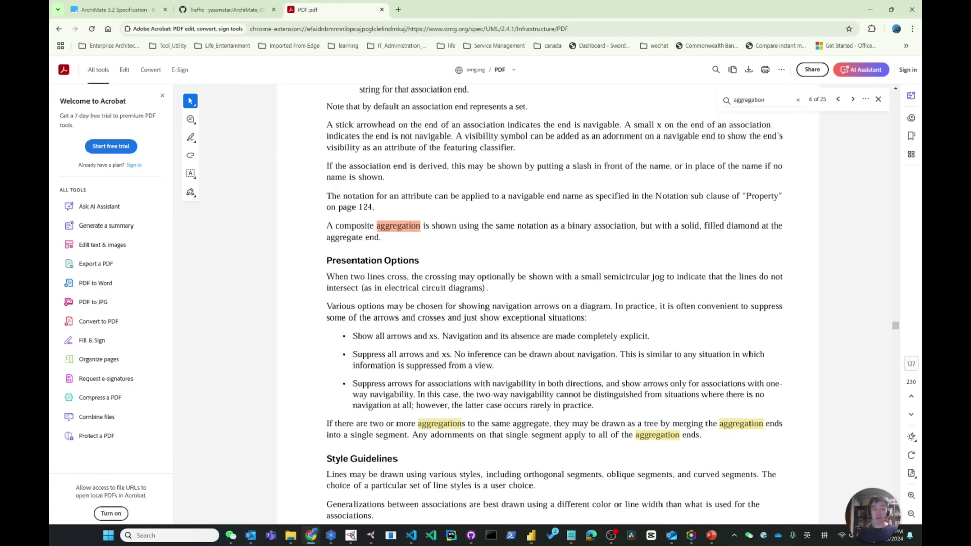
scroll(756, 169, "up", 4)
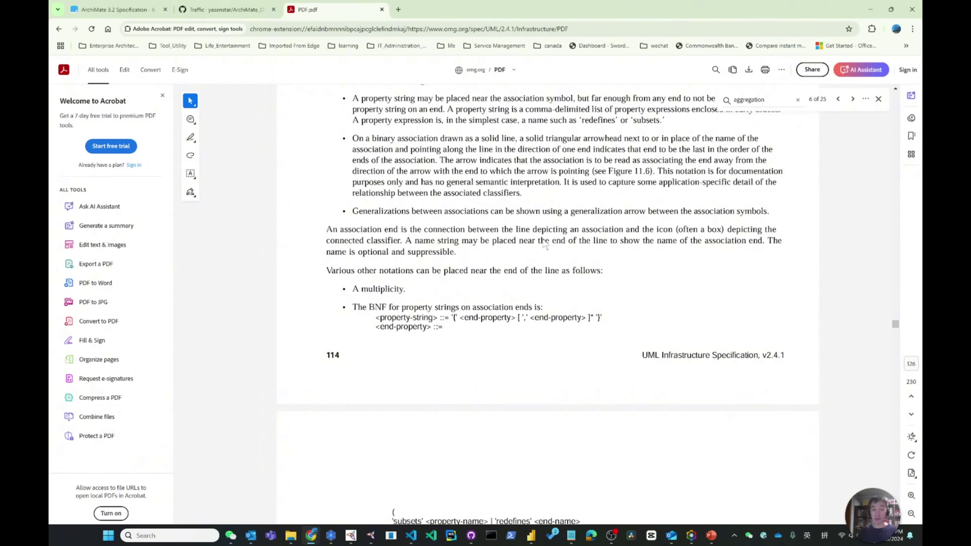
Go through the matches in Presentation Options and examine the composite aggregation example in Figure 11.11.
left_click(853, 99)
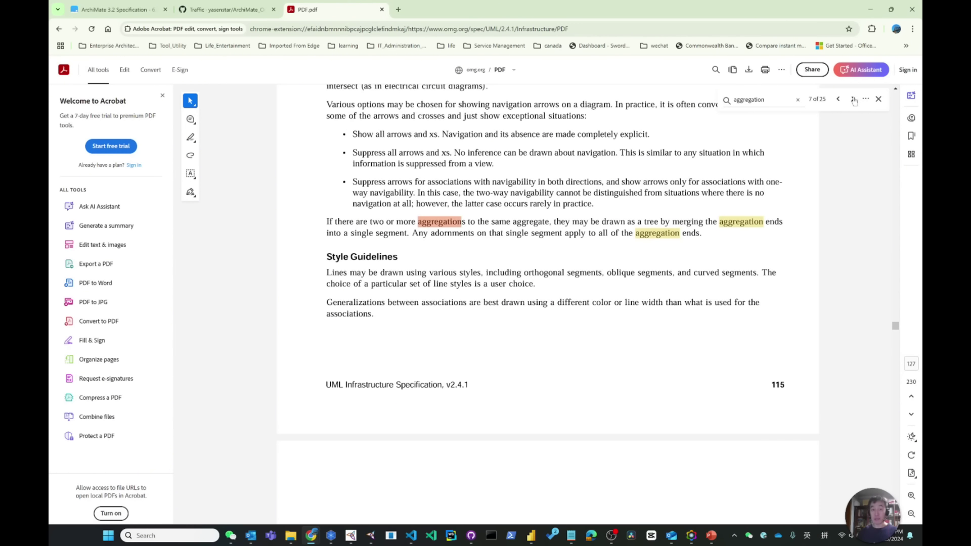
left_click(853, 100)
left_click(853, 100)
left_click(854, 100)
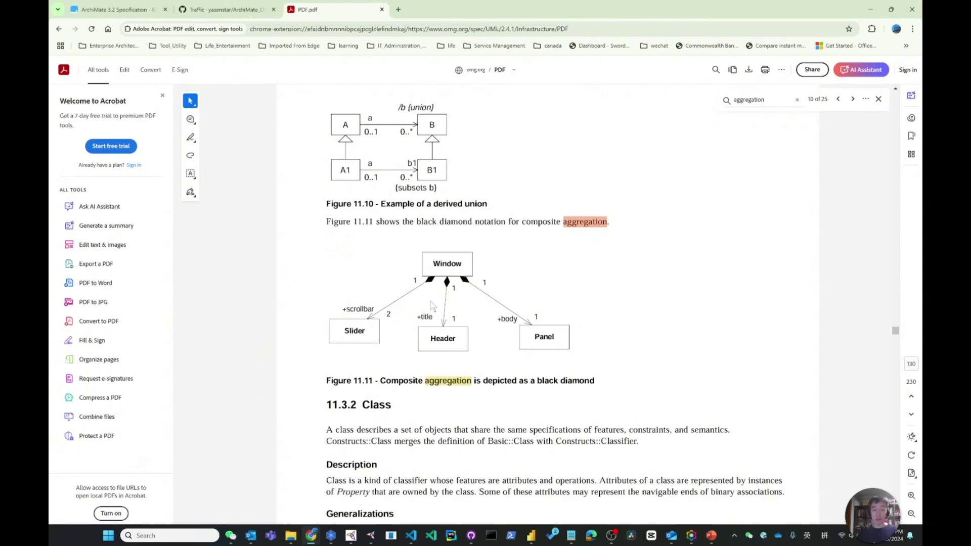
scroll(471, 330, "down", 3)
scroll(472, 330, "up", 3)
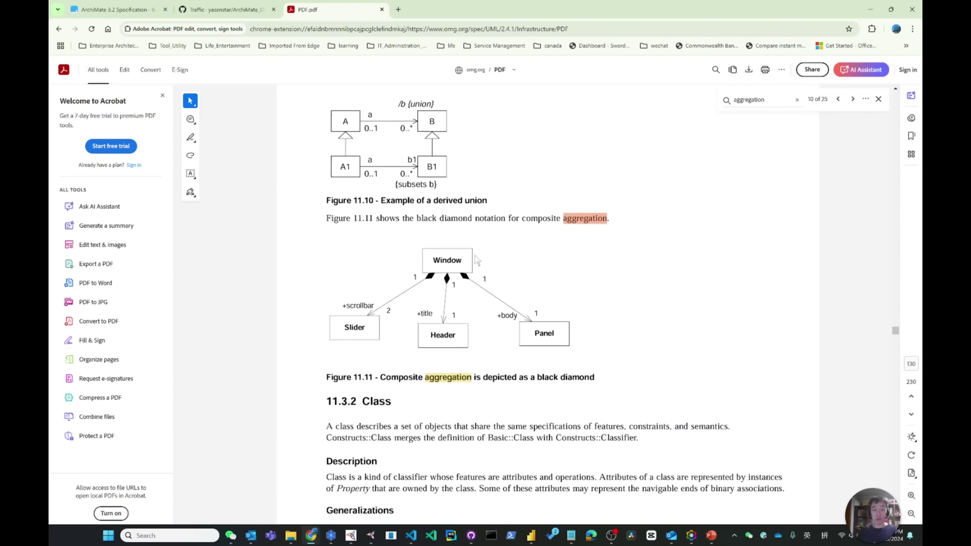
scroll(480, 258, "down", 6)
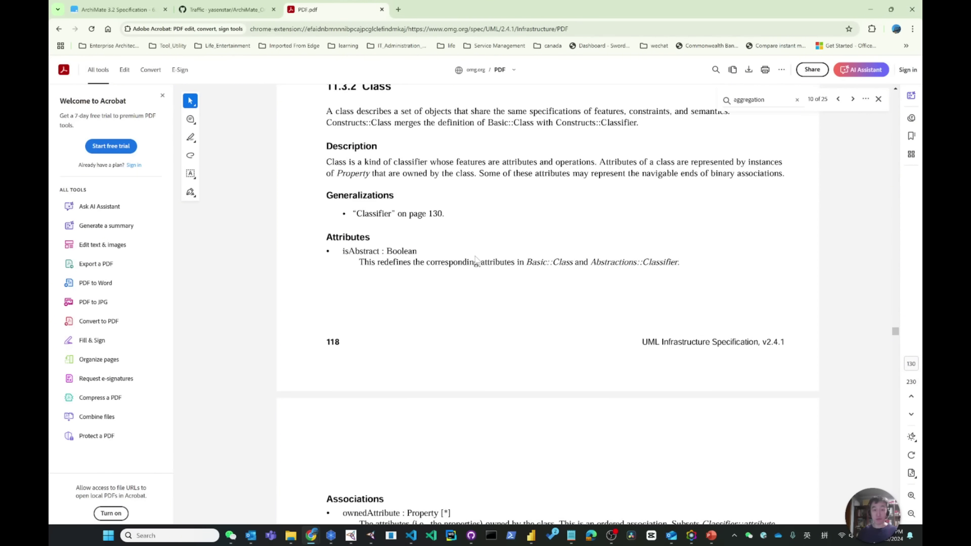
left_click(852, 100)
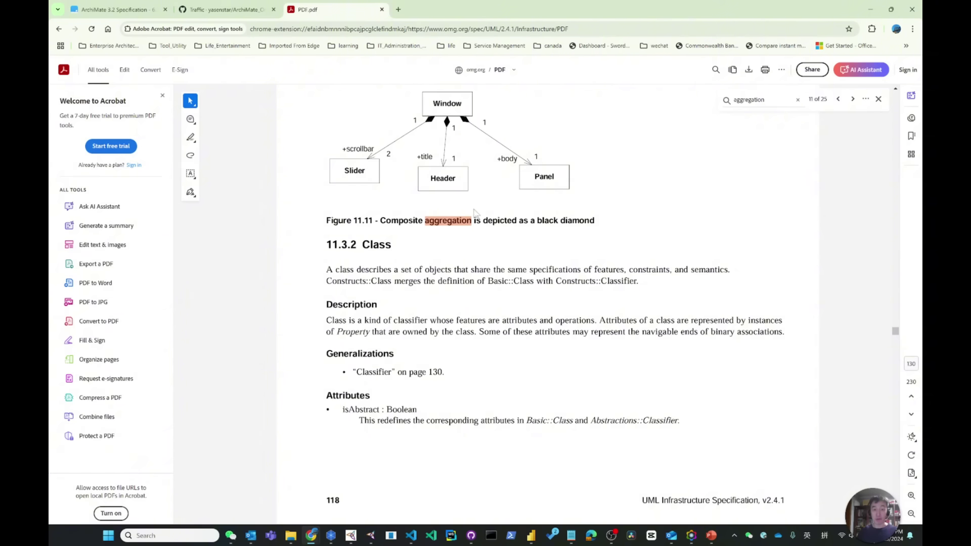
Check the aggregation matches in the Classifier section and in the Property attributes and constraints.
left_click(853, 99)
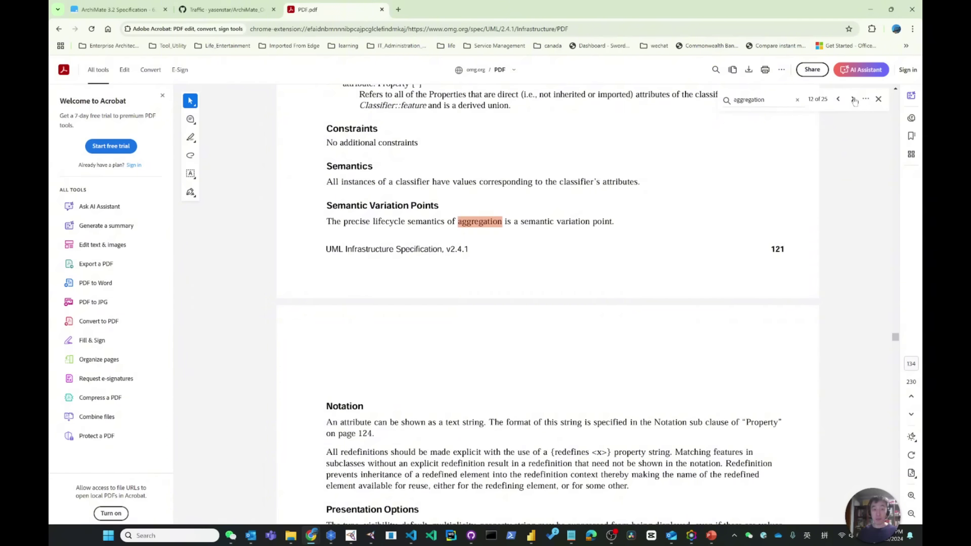
scroll(854, 102, "up", 5)
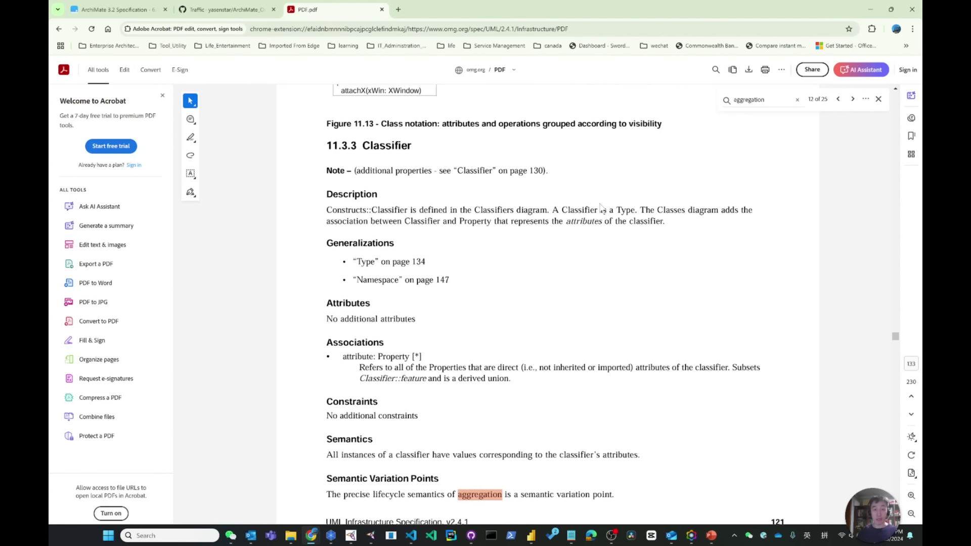
left_click(853, 99)
scroll(854, 101, "up", 6)
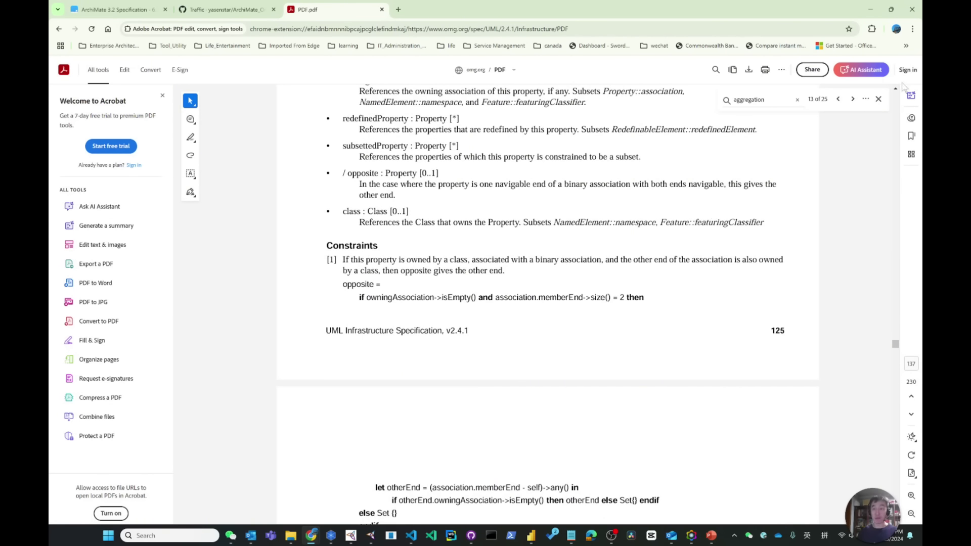
left_click(853, 99)
left_click(853, 100)
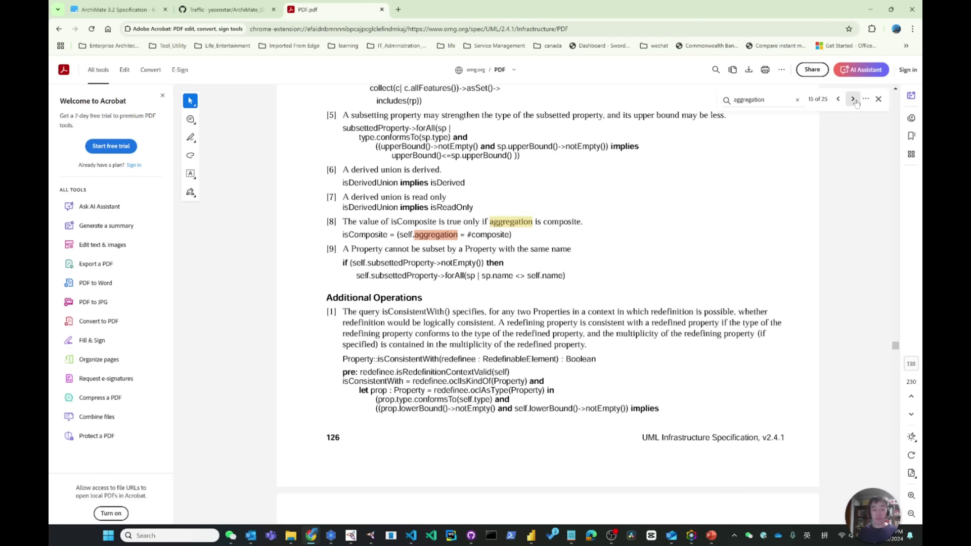
Look through the aggregation matches in the Profiles chapter, including Extension, ExtensionEnd and the HomeExample XMI listing.
left_click(854, 99)
left_click(853, 99)
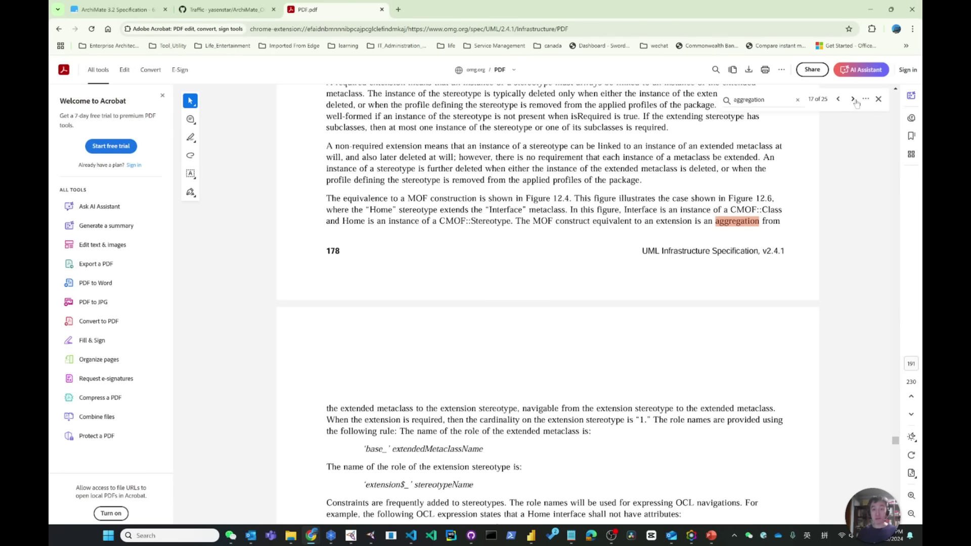
left_click(853, 99)
left_click(853, 99)
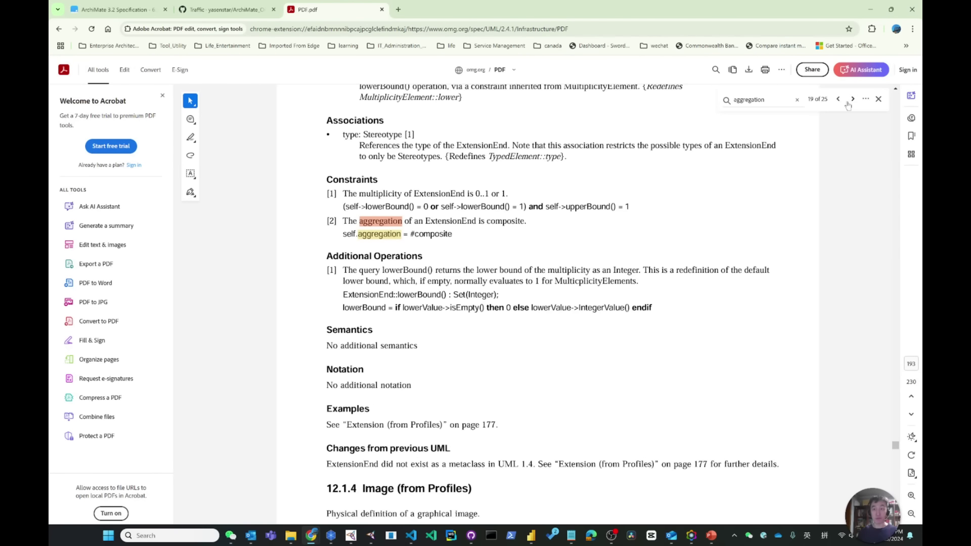
left_click(838, 100)
scroll(688, 228, "up", 1)
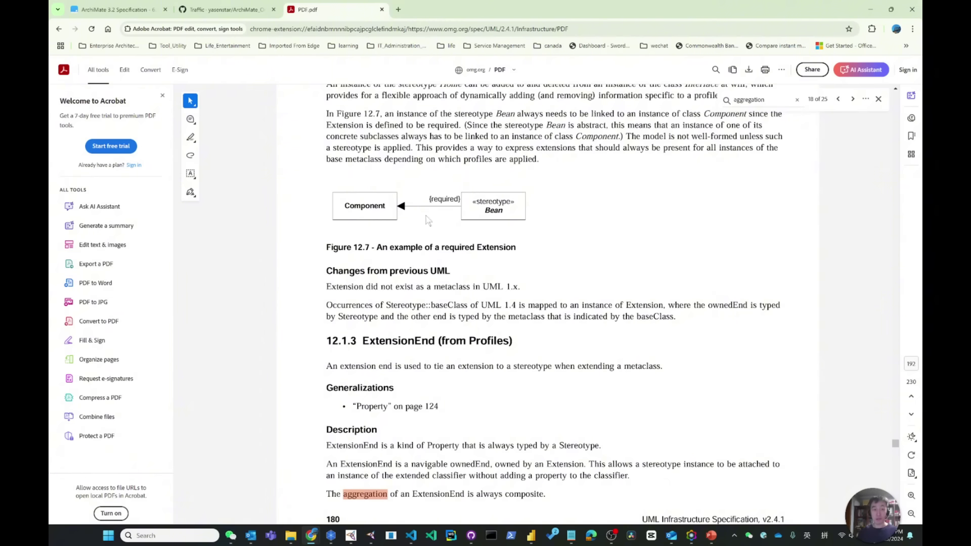
left_click(854, 99)
left_click(853, 100)
left_click(853, 99)
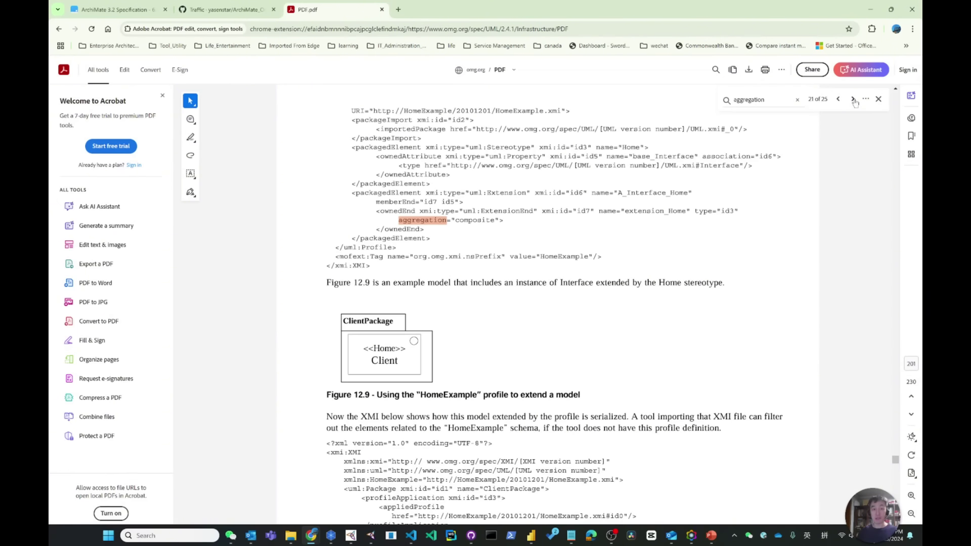
Go through the matches in the index and naming conventions and return to the composite aggregation paragraph on page 113.
left_click(853, 99)
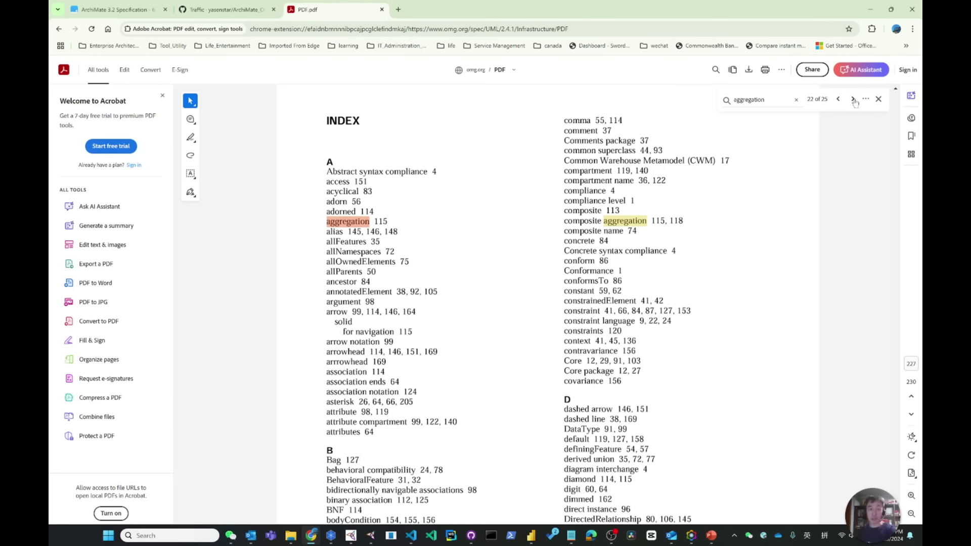
left_click(853, 100)
left_click(854, 99)
left_click(853, 99)
left_click(854, 100)
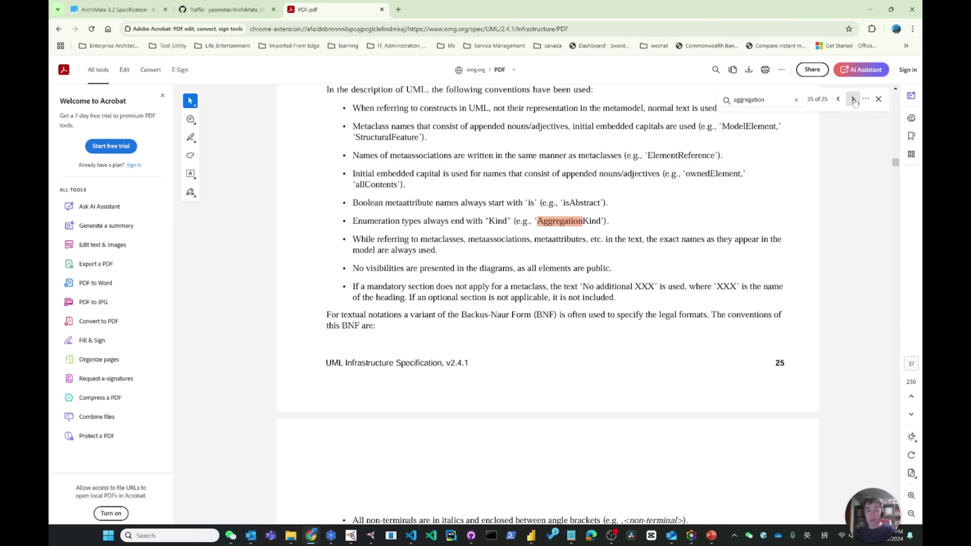
left_click(853, 99)
left_click(853, 99)
left_click(853, 99)
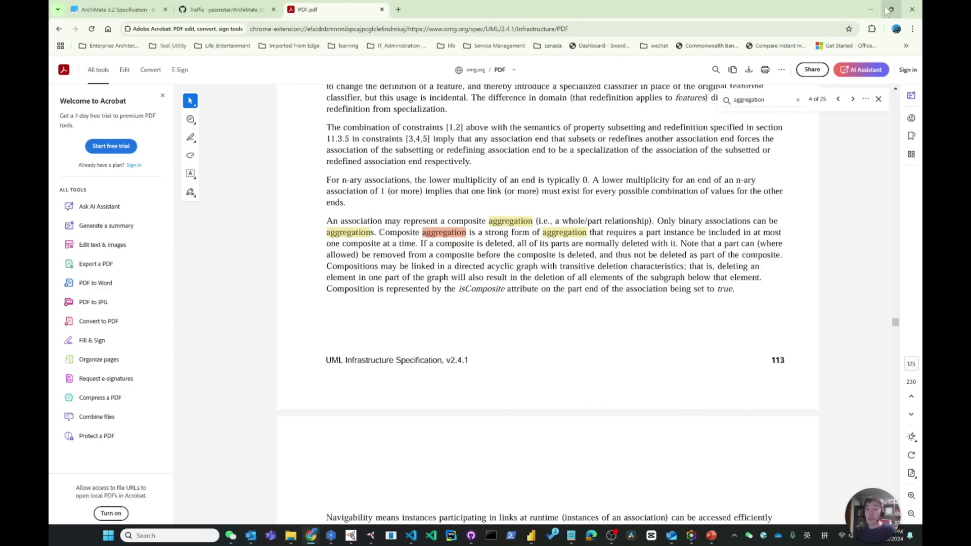
Return to the ArchiMate 3.2 specification, bring up the Archi model beside it, and read section 5.1.2 through the Aggregation example.
left_click(890, 9)
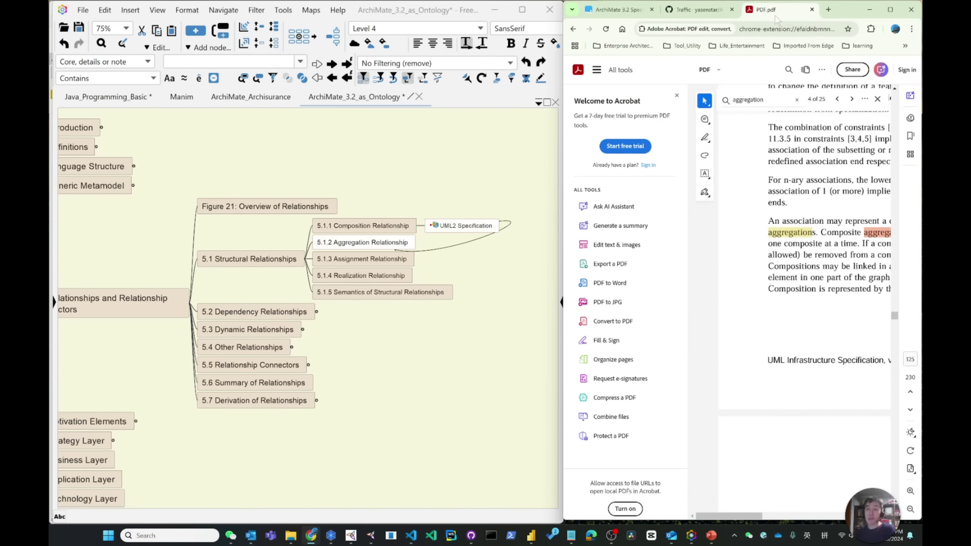
left_click(617, 11)
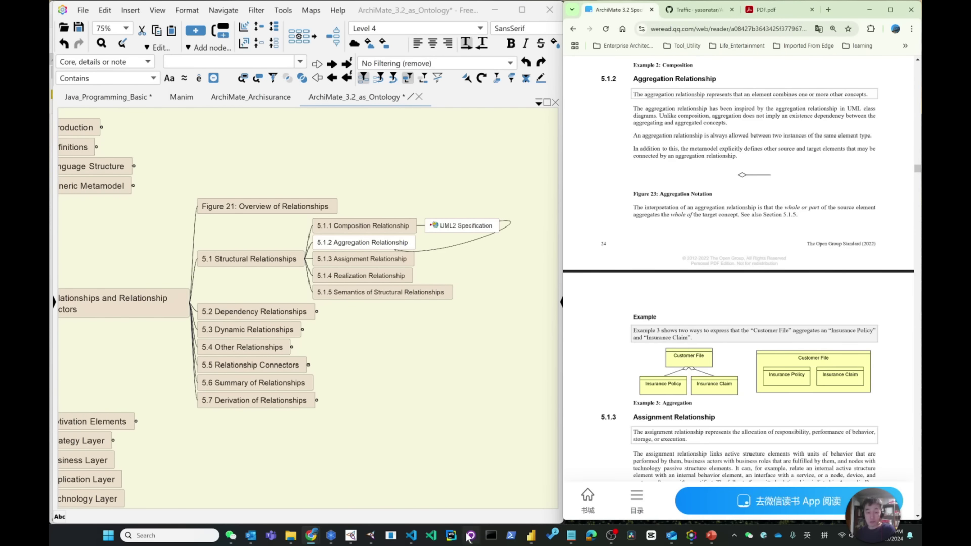
left_click(331, 538)
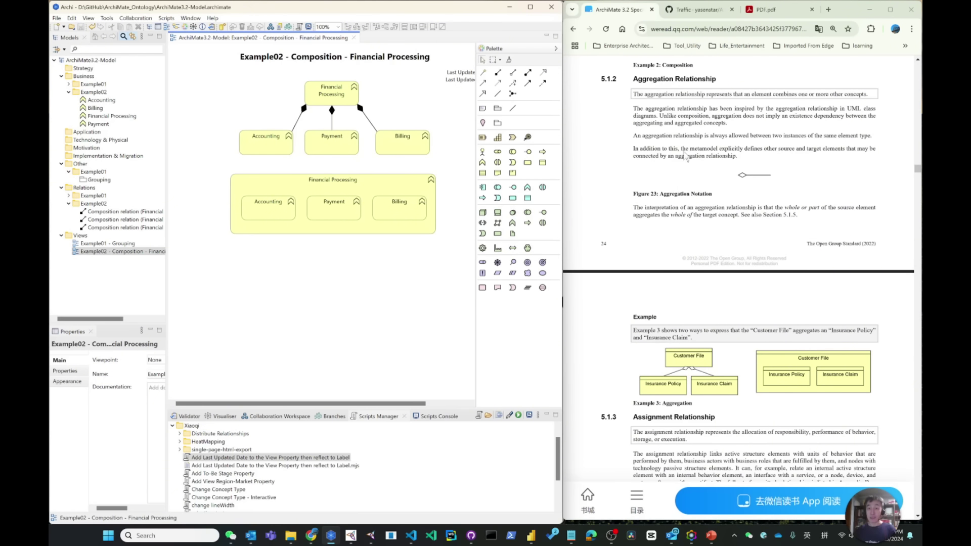
scroll(738, 166, "up", 3)
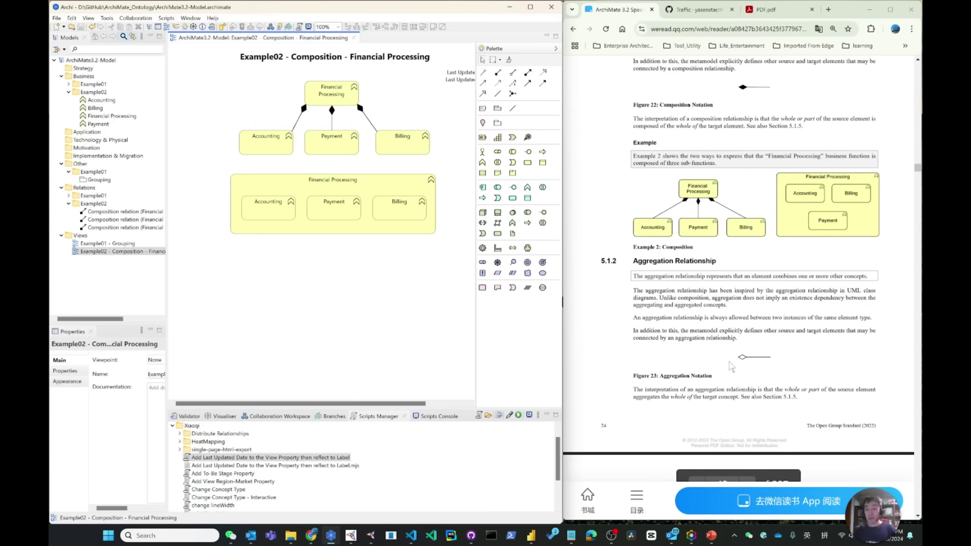
scroll(741, 343, "down", 2)
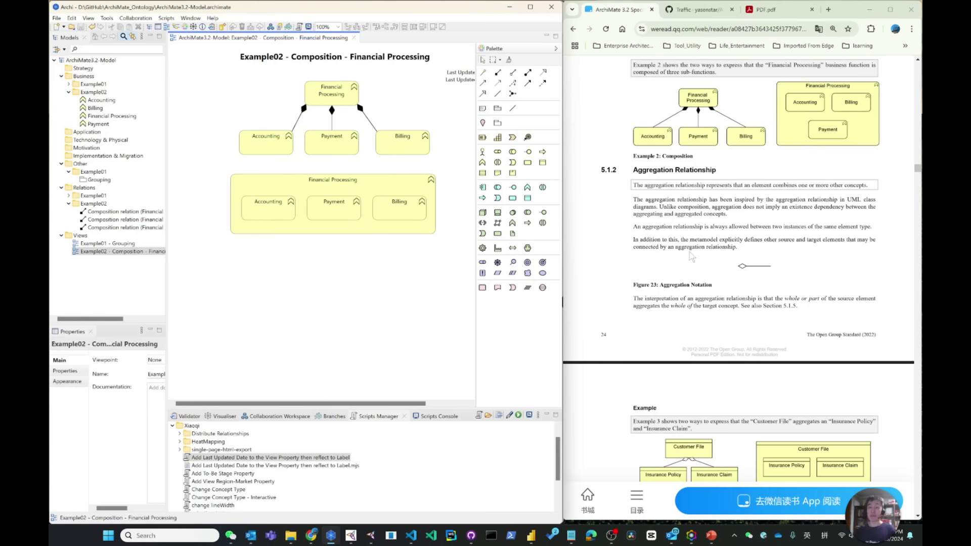
scroll(720, 261, "down", 2)
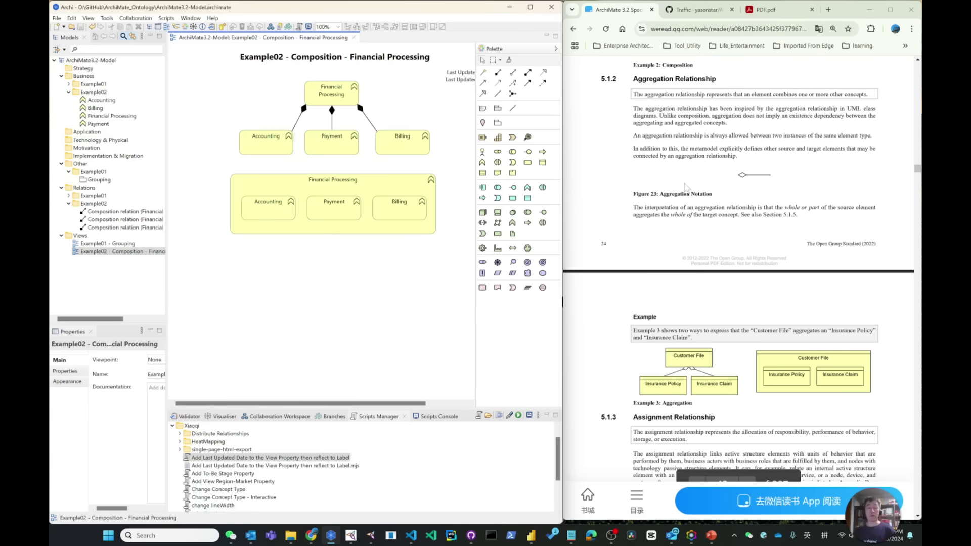
scroll(689, 194, "down", 2)
scroll(689, 194, "down", 1)
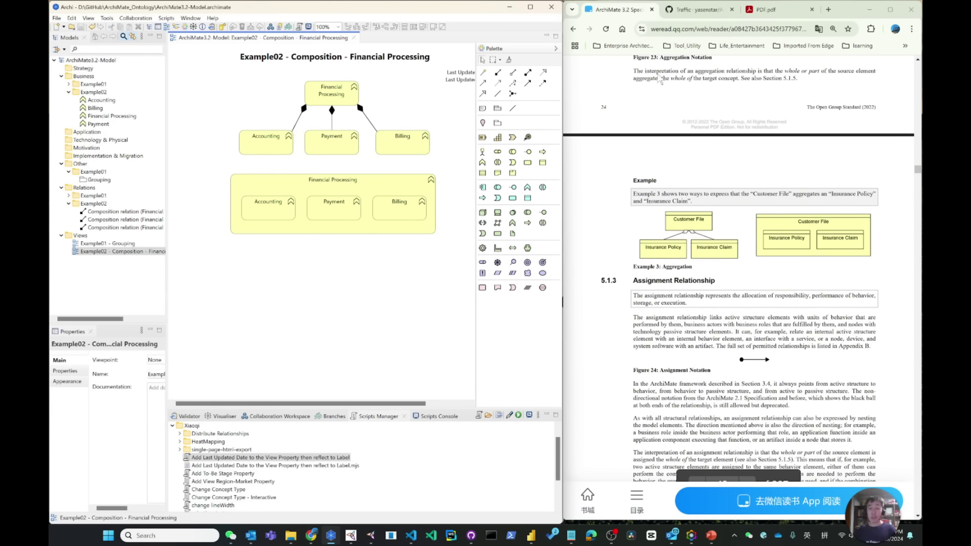
scroll(662, 79, "up", 1)
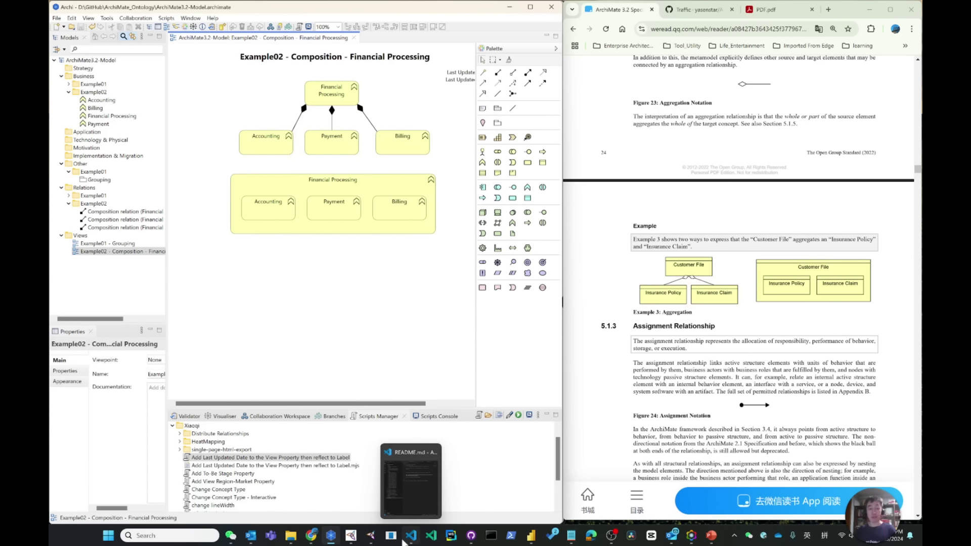
Append to Aggregation's Protégé comment: "The interpretation of an aggregation relationship is that the whole or part of the source element aggregates the whole of the target concept.".
left_click(371, 536)
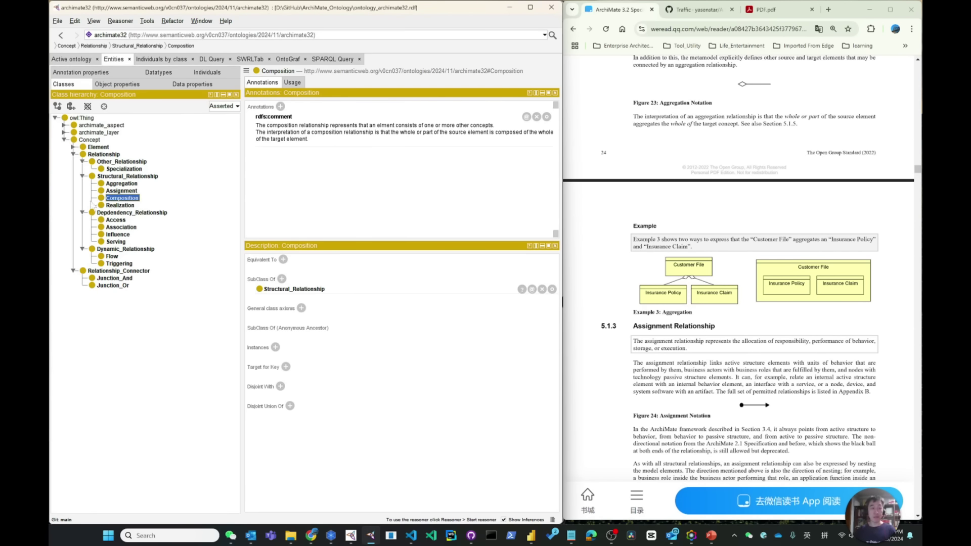
left_click(122, 184)
double_click(478, 125)
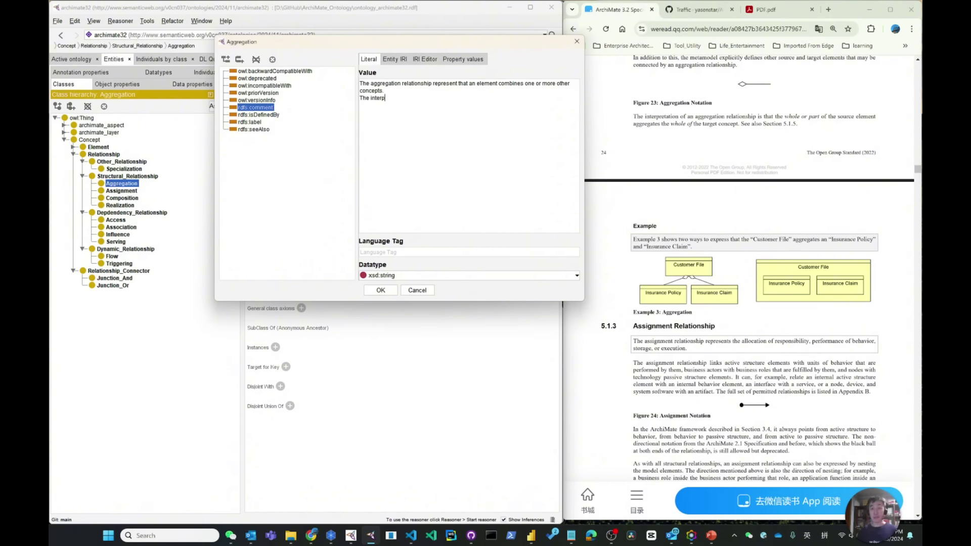
type("ation of an aggregation relationship is that the whole or")
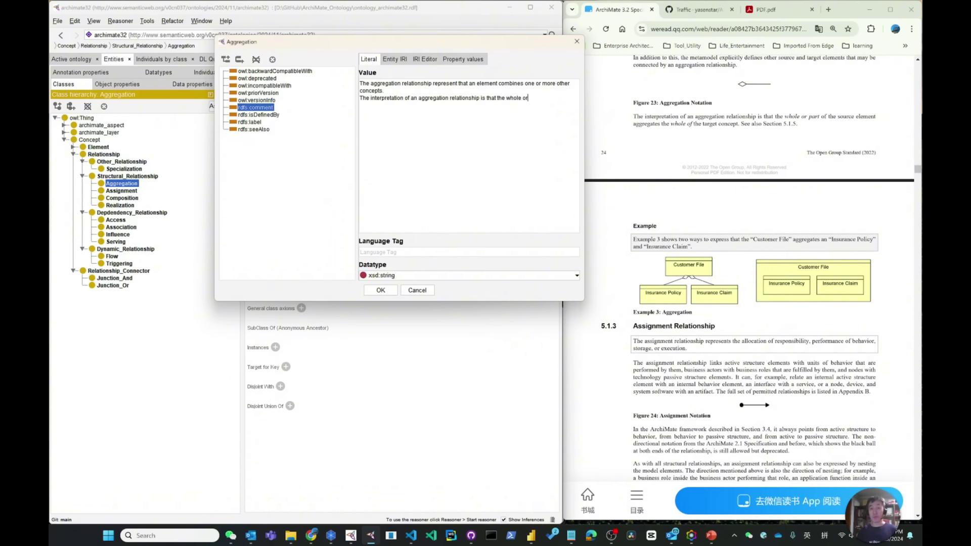
type(" part of the source element aggregate")
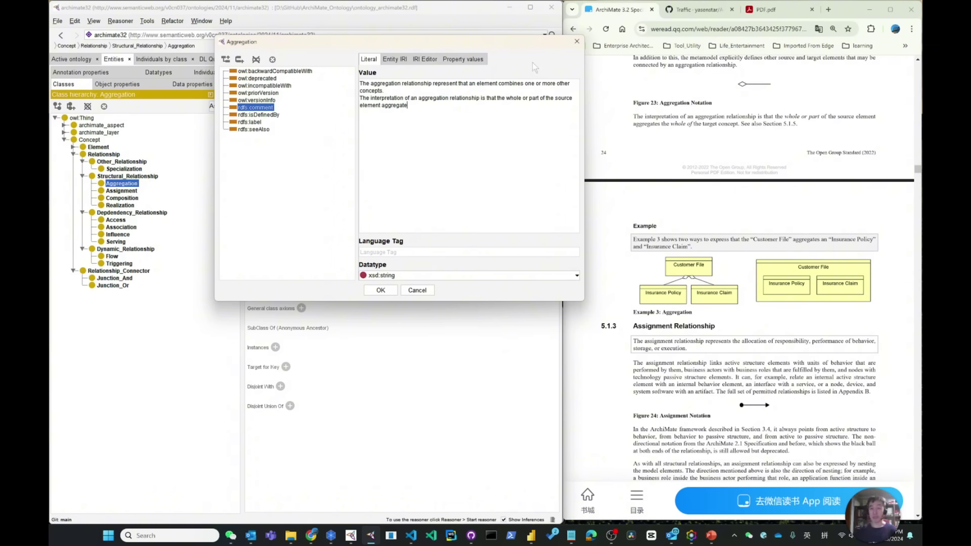
type("s the whole of the target")
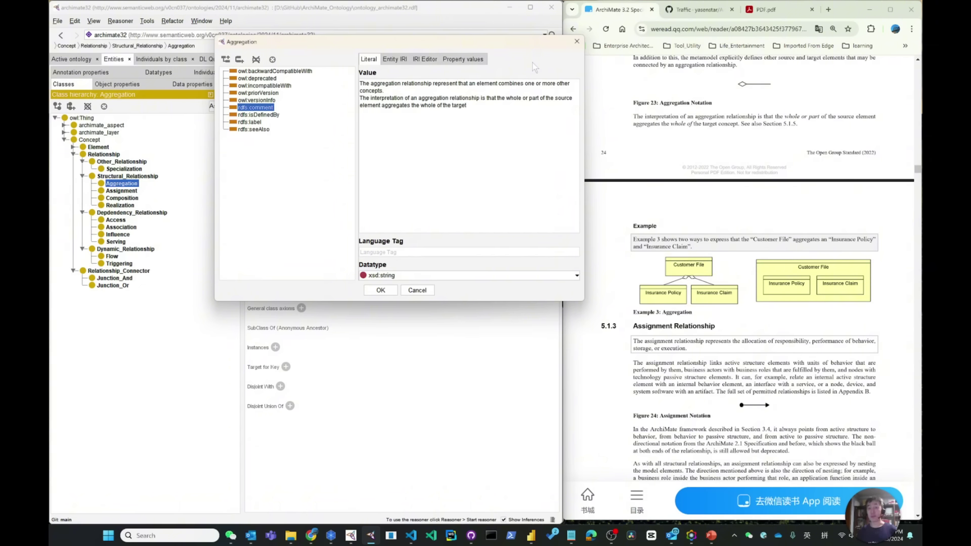
type(" concept.")
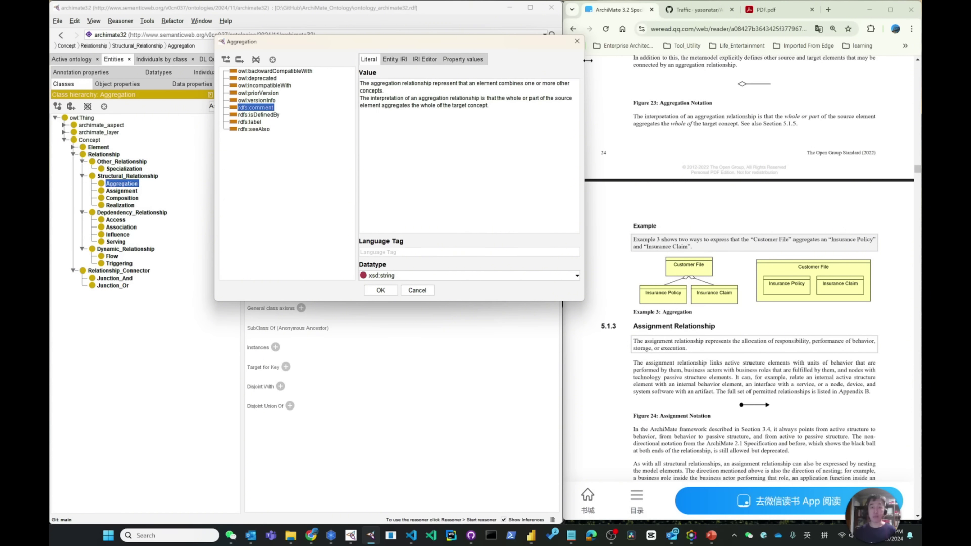
left_click(380, 290)
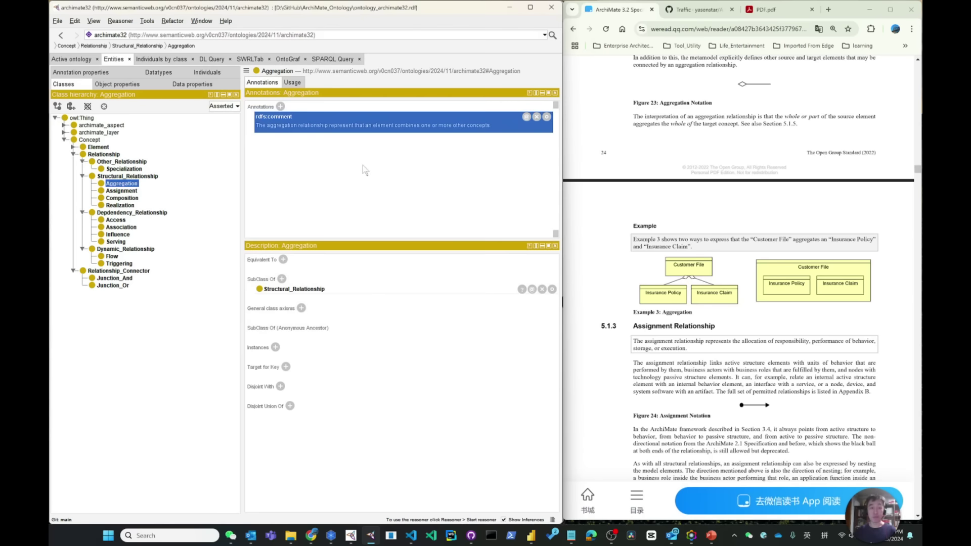
Review the Composition class comment and look at Example 3 and the Assignment Relationship section in the specification.
left_click(128, 199)
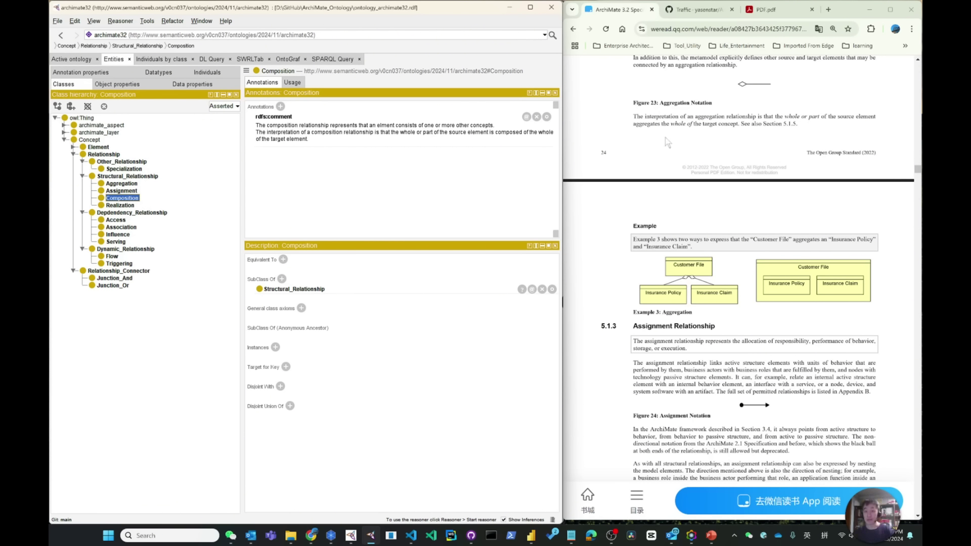
scroll(667, 142, "down", 3)
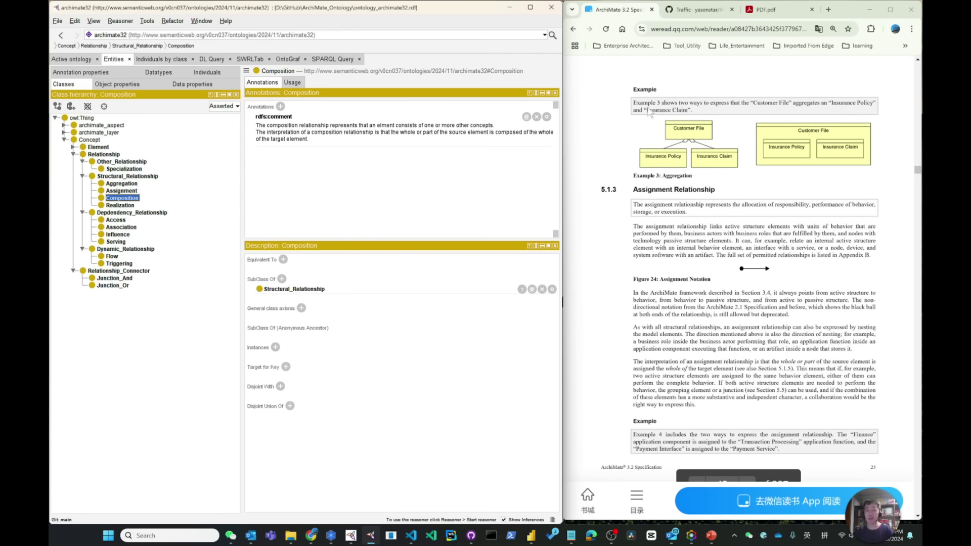
left_click(299, 138)
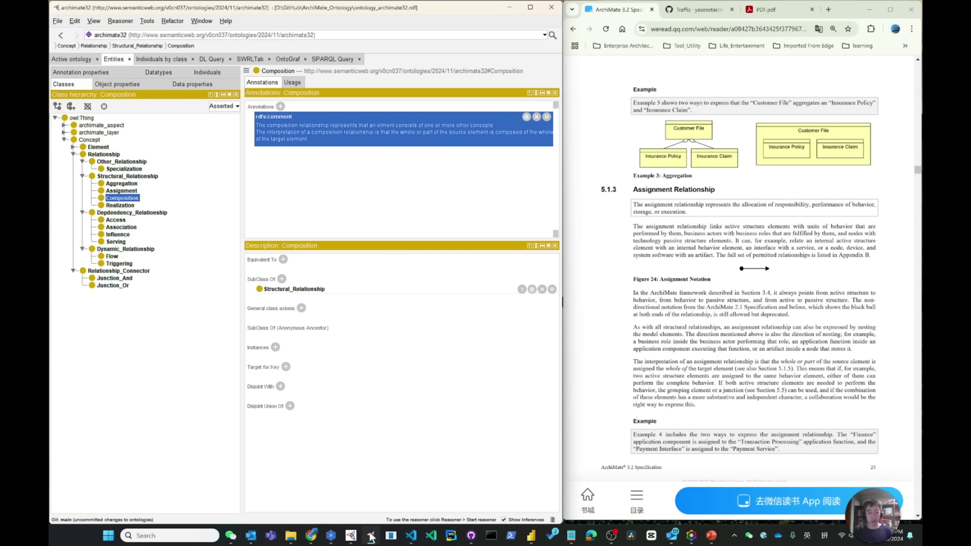
In VS Code, duplicate ontology_archimate32.rdf and name the copy ontology_archimate32_025.rdf.
left_click(411, 535)
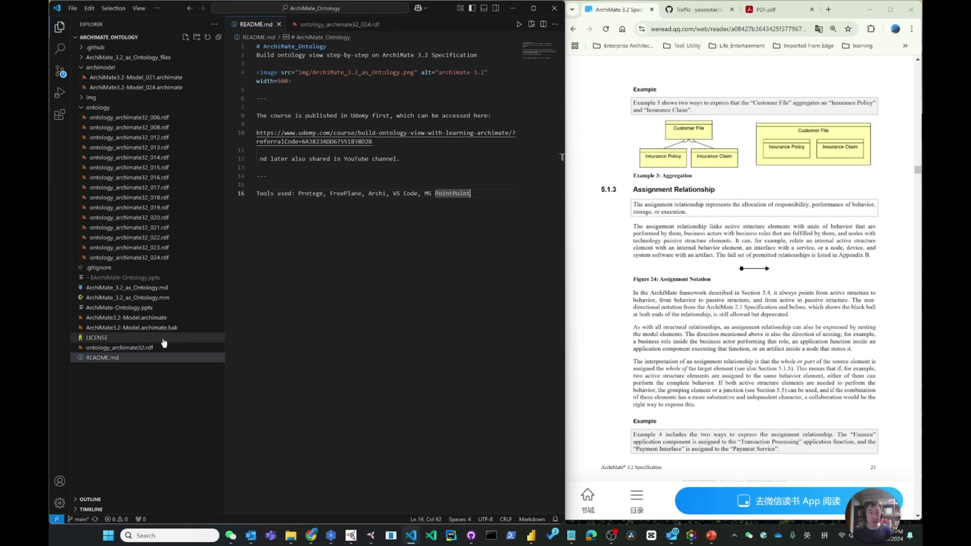
left_click(148, 347)
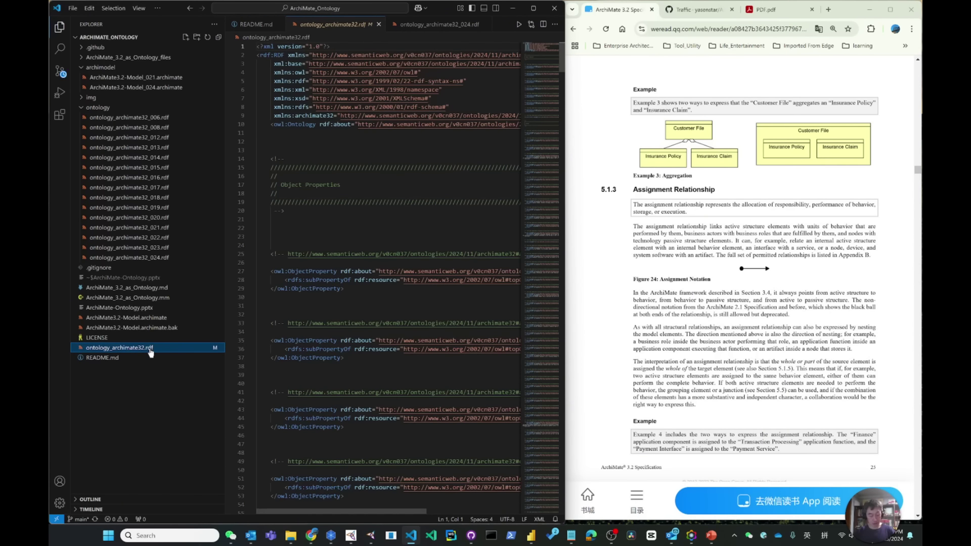
key("ctrl+c")
key("ctrl+v")
key("F2")
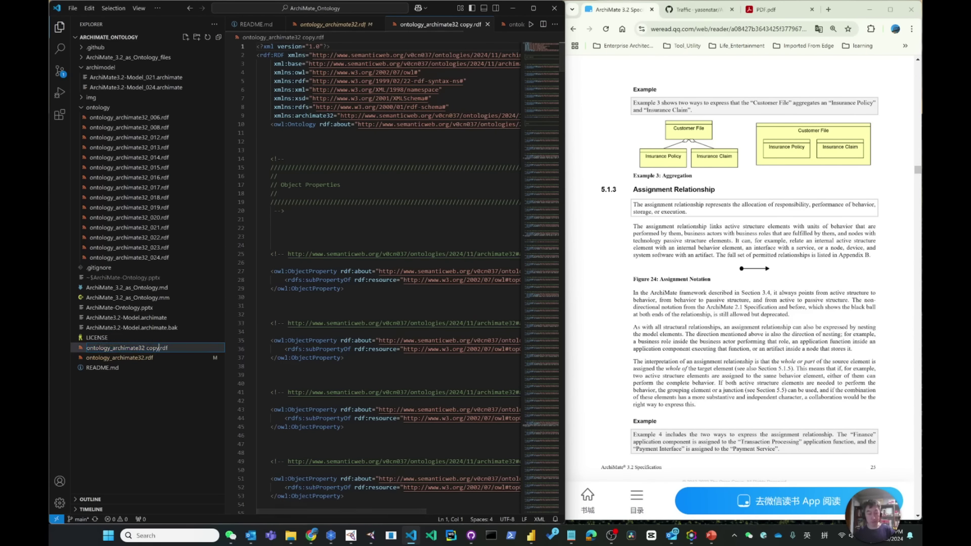
key("Right")
key("BackSpace")
key("BackSpace")
key("BackSpace")
key("BackSpace")
key("BackSpace")
type("_02")
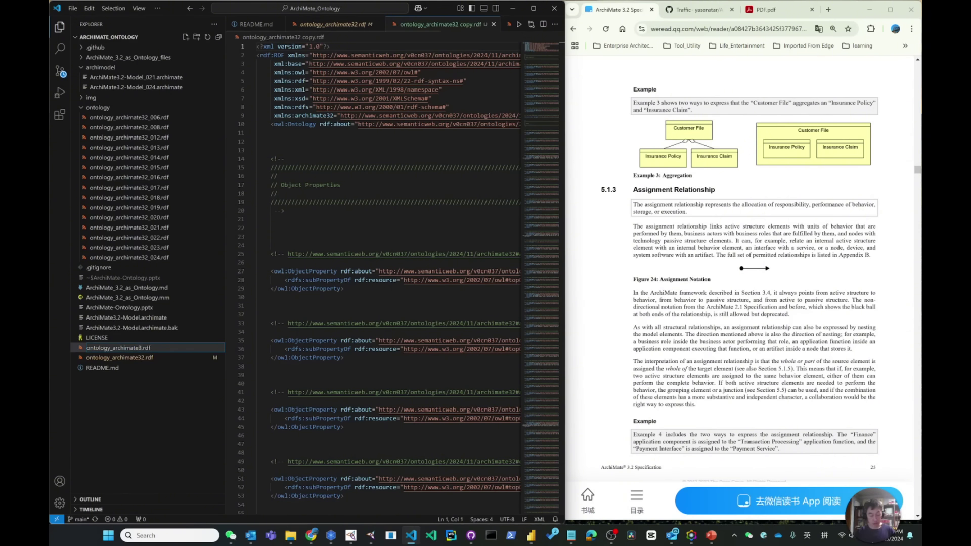
type("5")
key("Return")
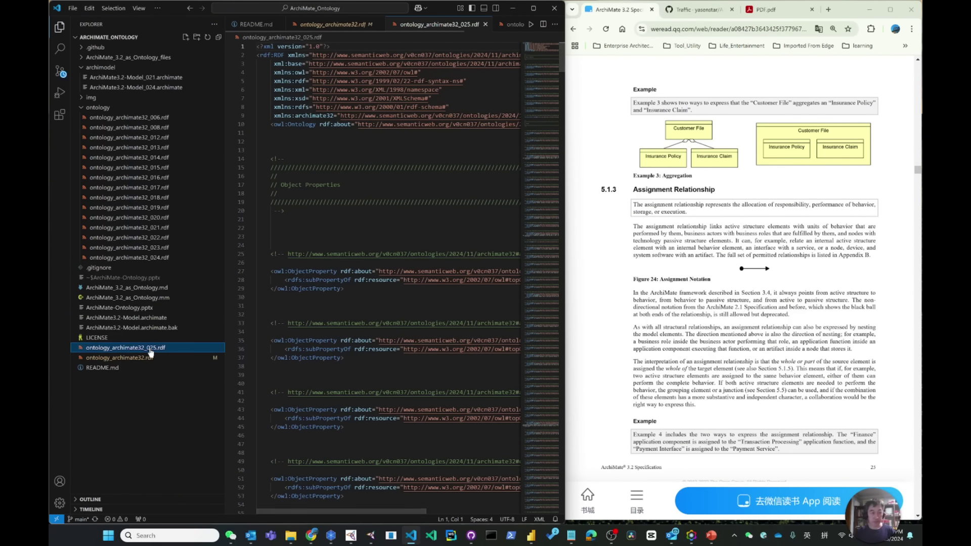
Move ontology_archimate32_025.rdf into the ontology folder and close the open ontology files, leaving README.md open.
left_click_drag(126, 348, 160, 256)
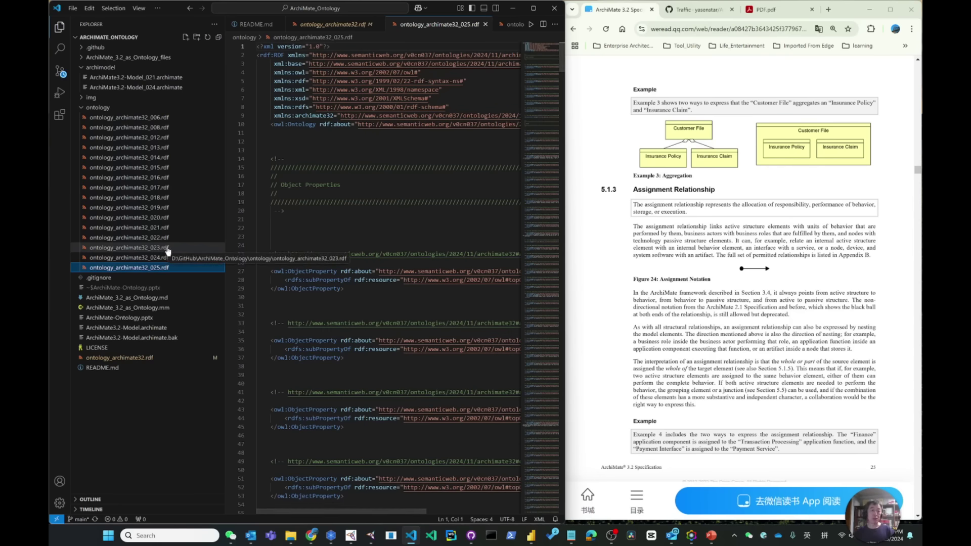
left_click(486, 23)
left_click(379, 24)
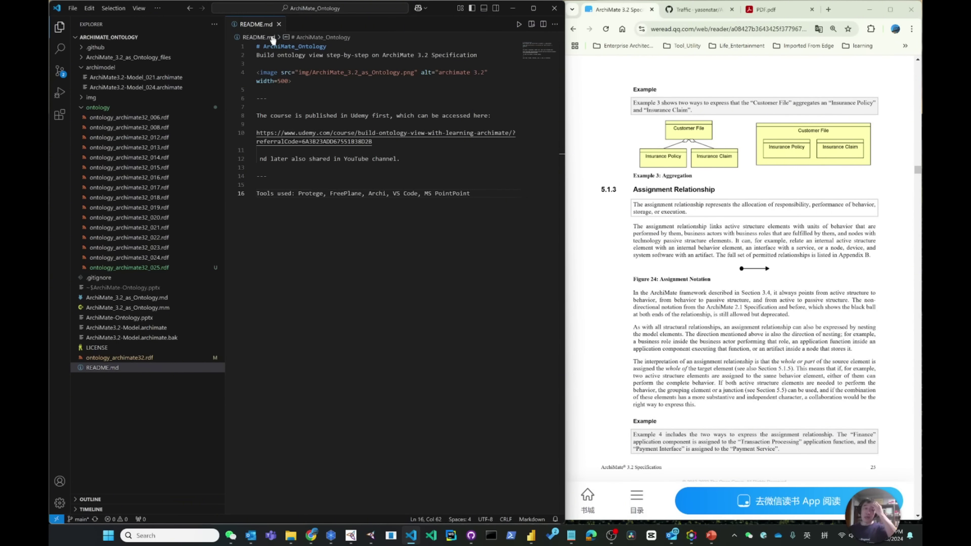
Switch to Archi and create a folder named Example03 under Business in the model tree.
left_click(330, 538)
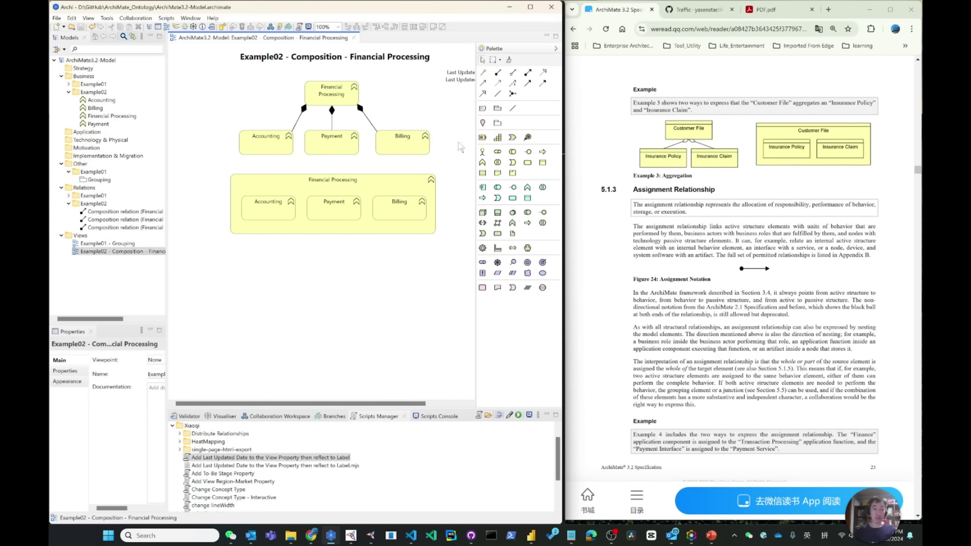
left_click(69, 92)
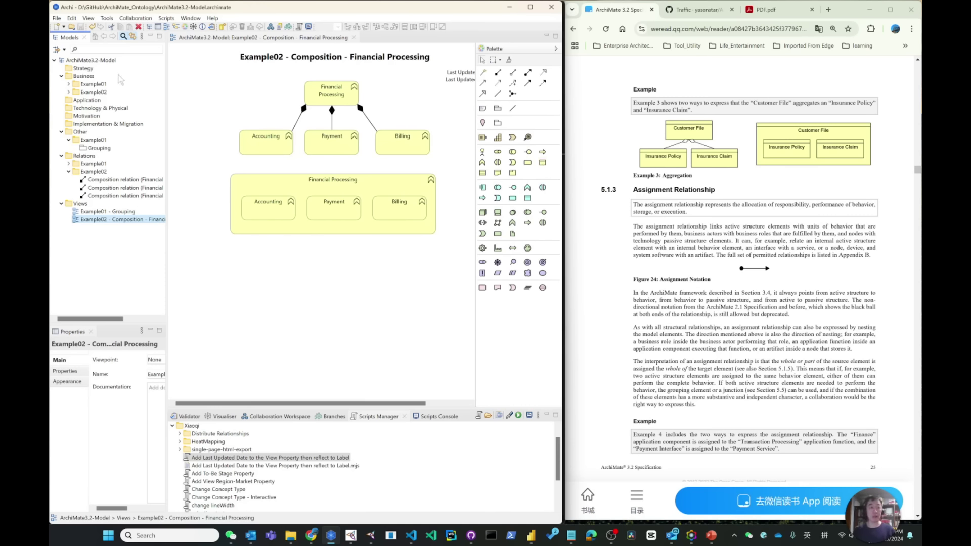
right_click(87, 76)
mouse_move(117, 84)
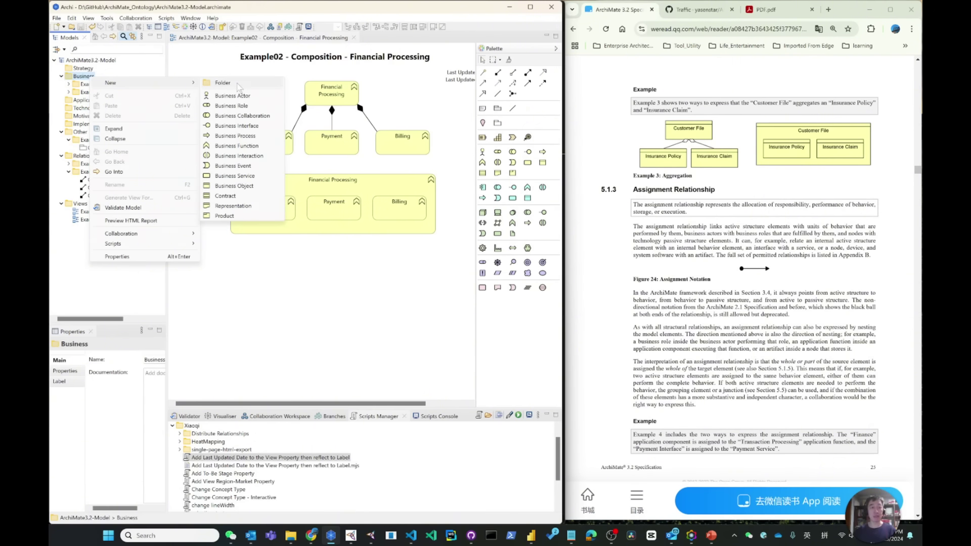
left_click(237, 83)
type("Example")
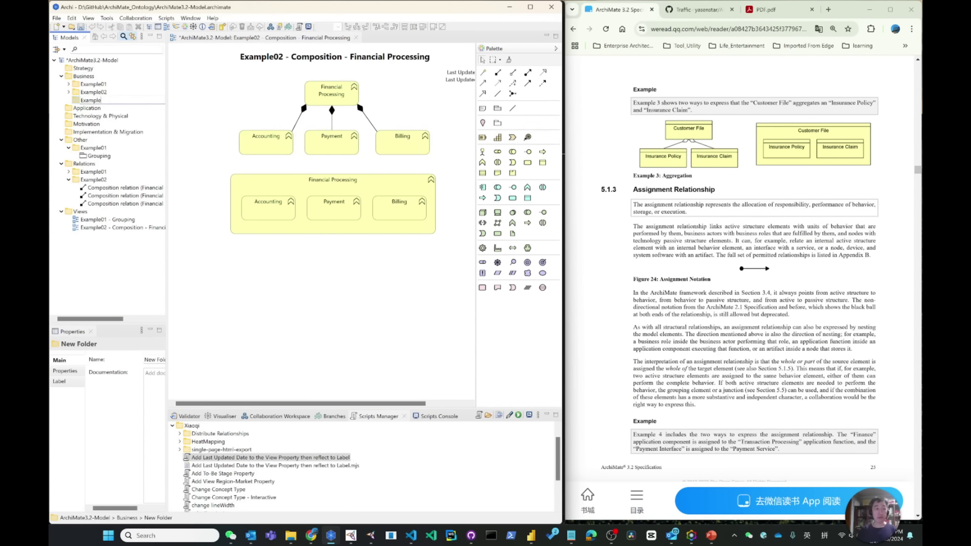
type("03")
key("Return")
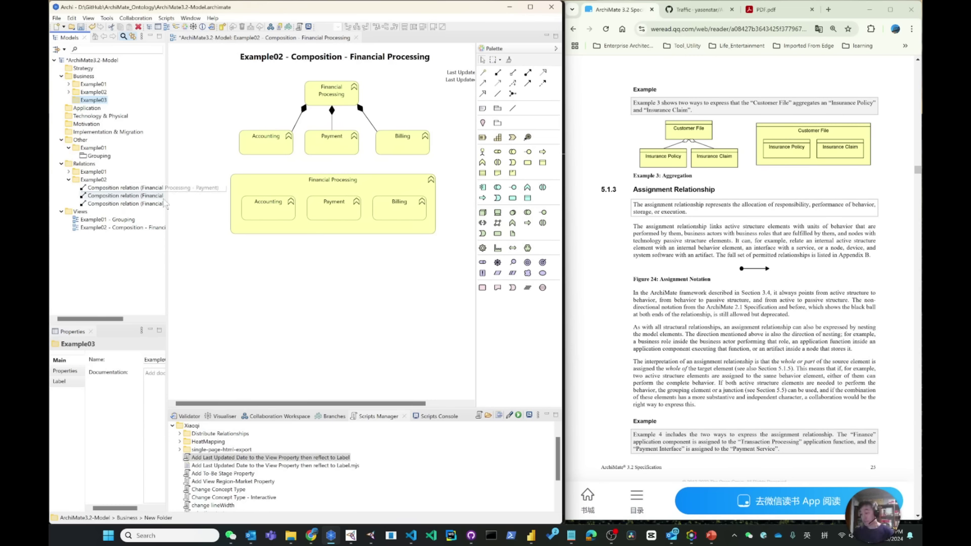
Add a Business Object named Customer File to the Example03 folder, keeping the model tree unfiltered.
right_click(94, 100)
mouse_move(136, 107)
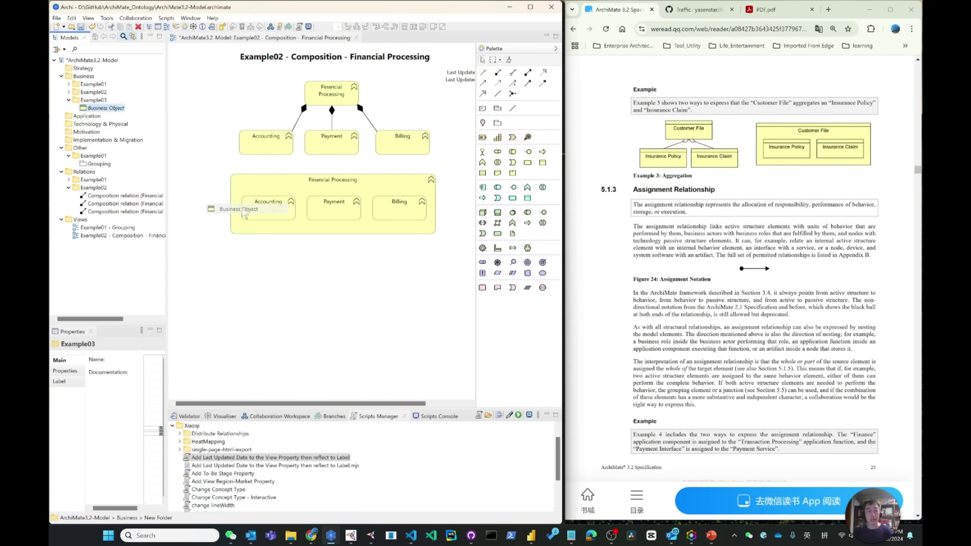
left_click(244, 209)
type("Customer")
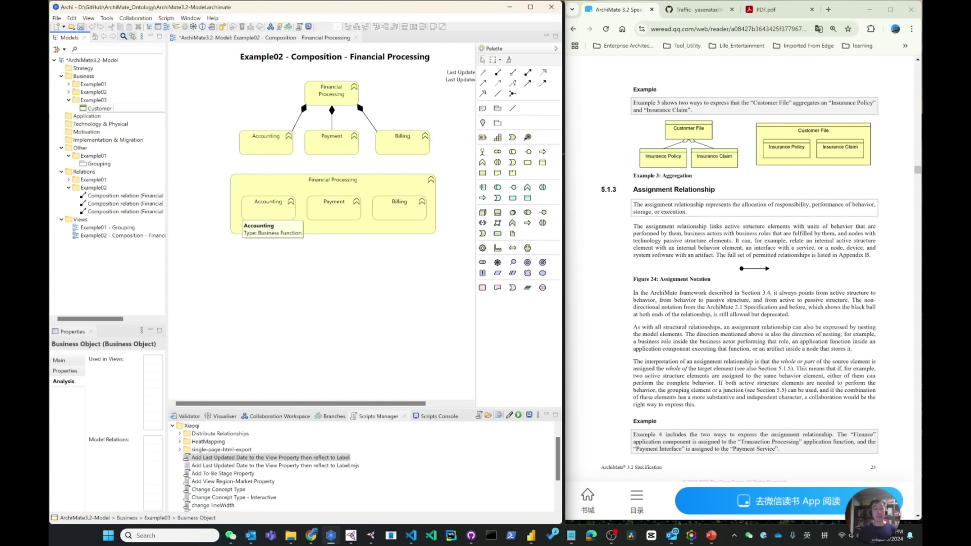
type(" File")
key("Return")
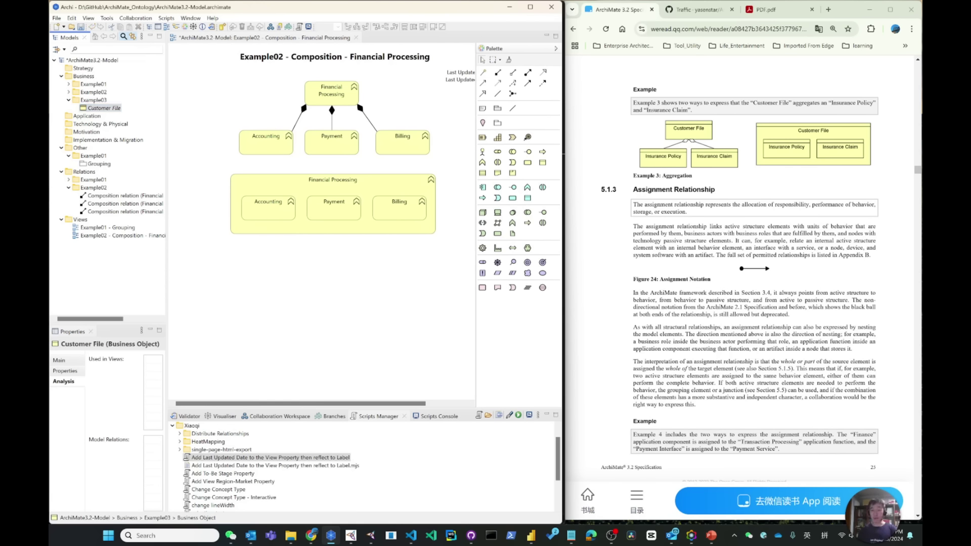
type("Insurance")
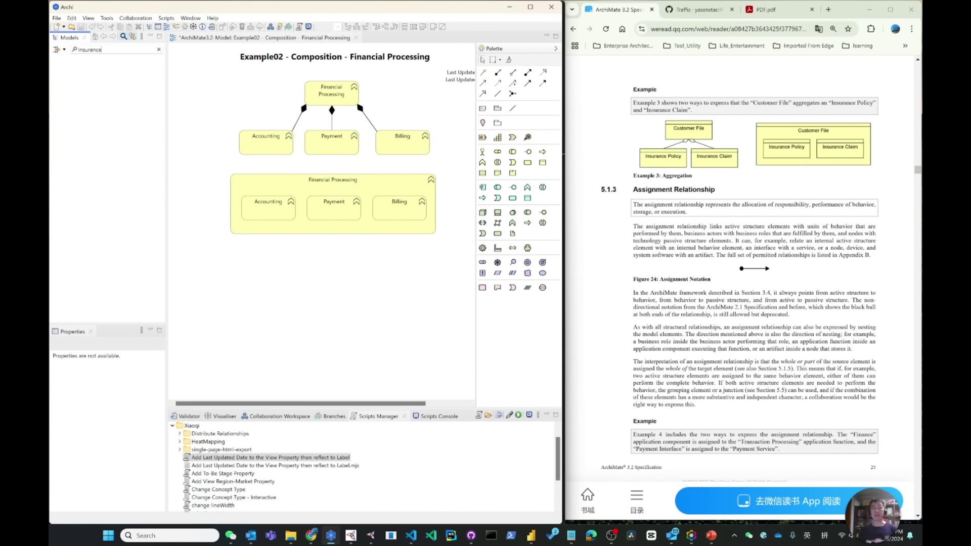
left_click(159, 49)
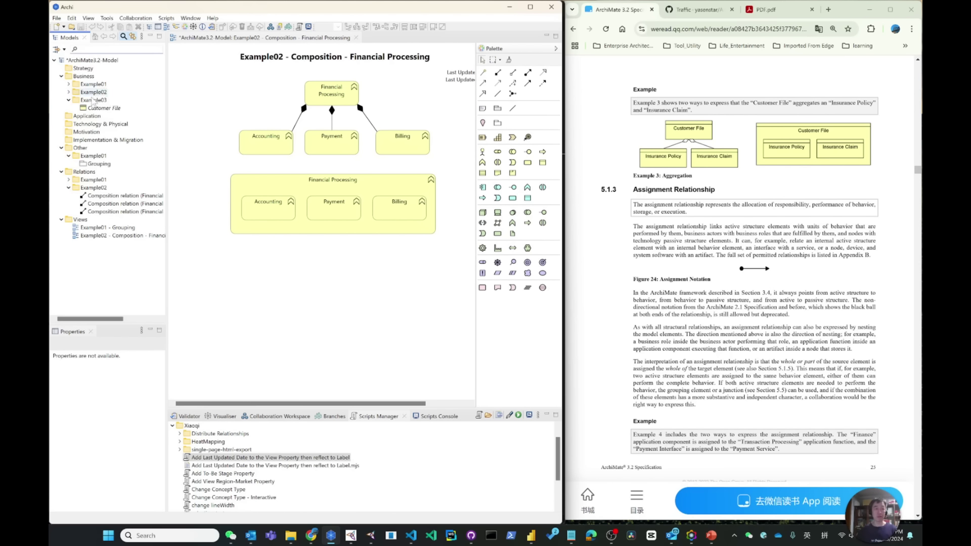
Add a Business Object named Insurance Policy to the Example03 folder under Business.
right_click(96, 100)
mouse_move(137, 105)
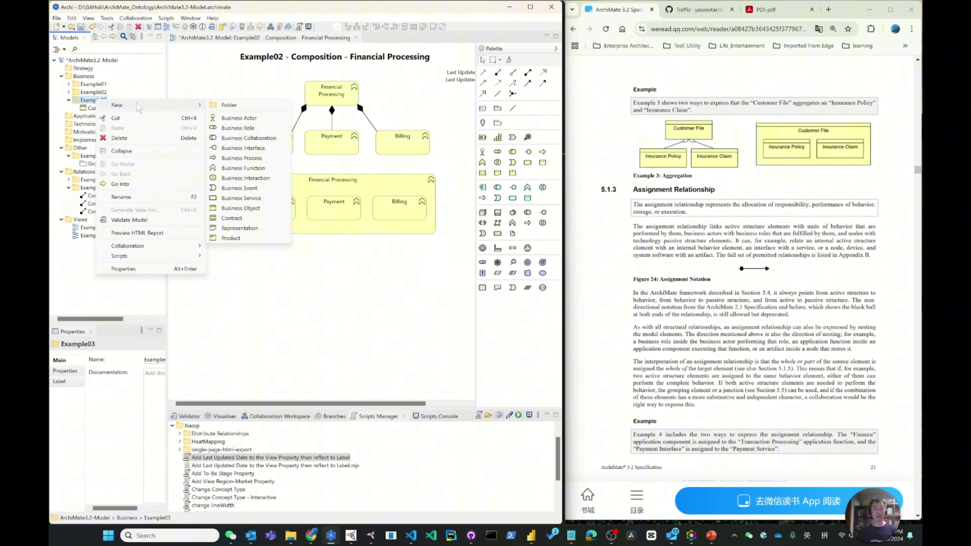
left_click(258, 207)
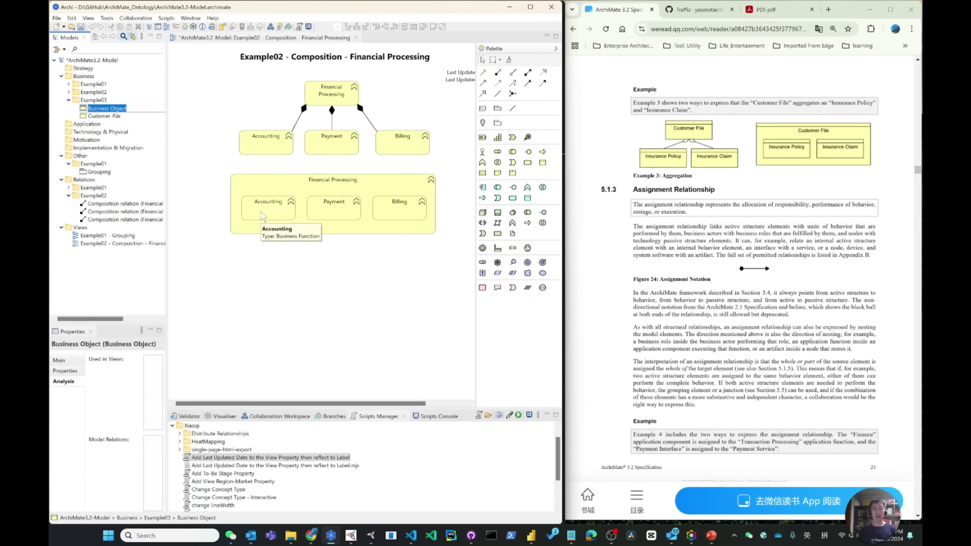
type("Insurance Policy")
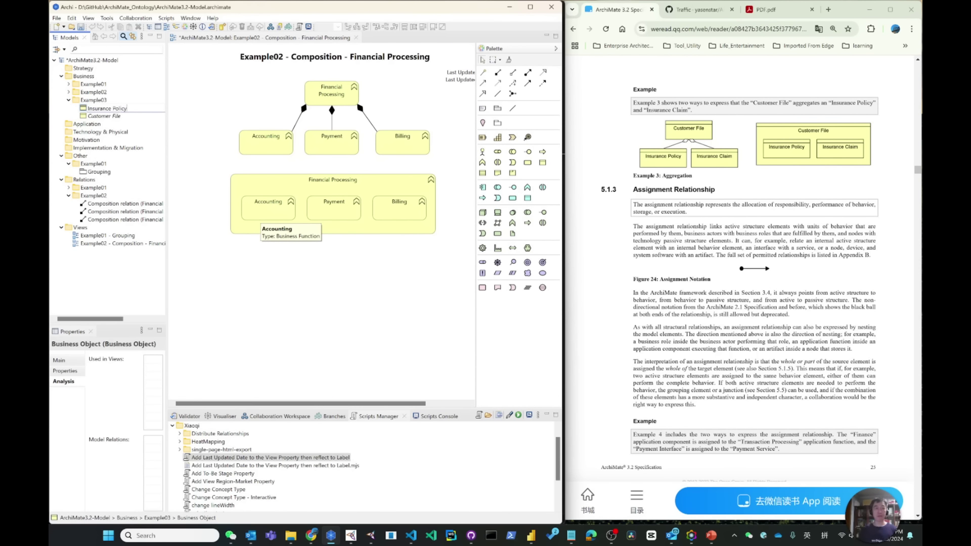
key("Return")
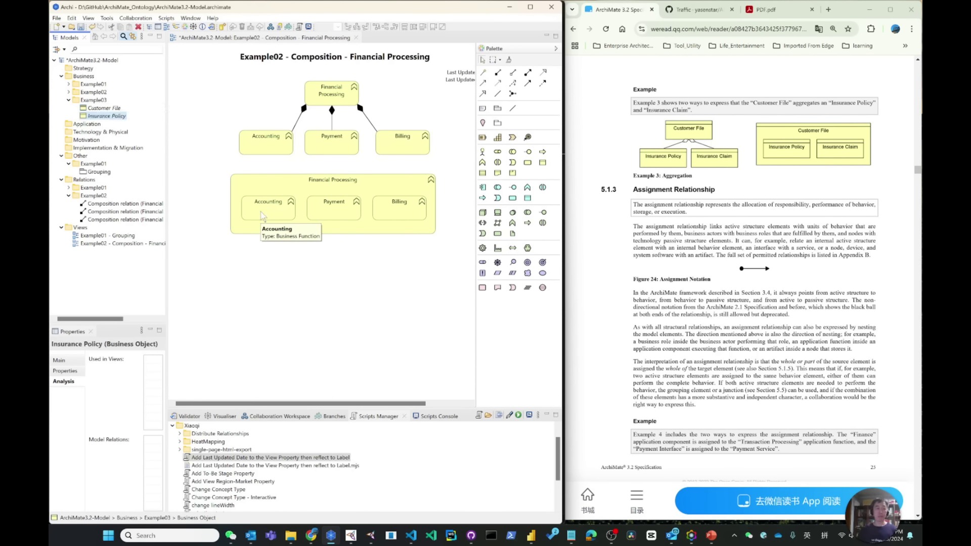
Check the model tree for elements matching "insurance", clear the filter, and add a Business Object named Insurance Claim to the Example03 folder.
left_click(109, 49)
type("insurance")
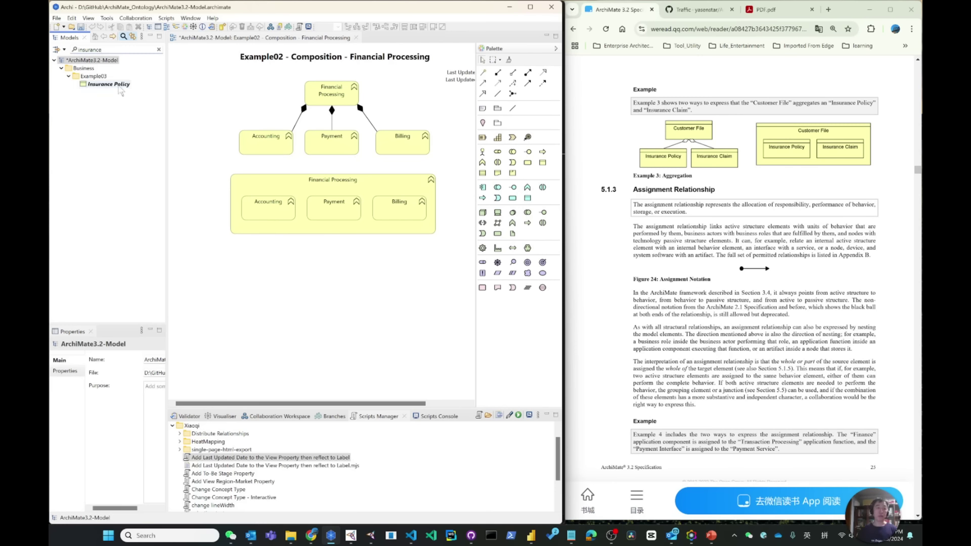
left_click(159, 49)
right_click(101, 100)
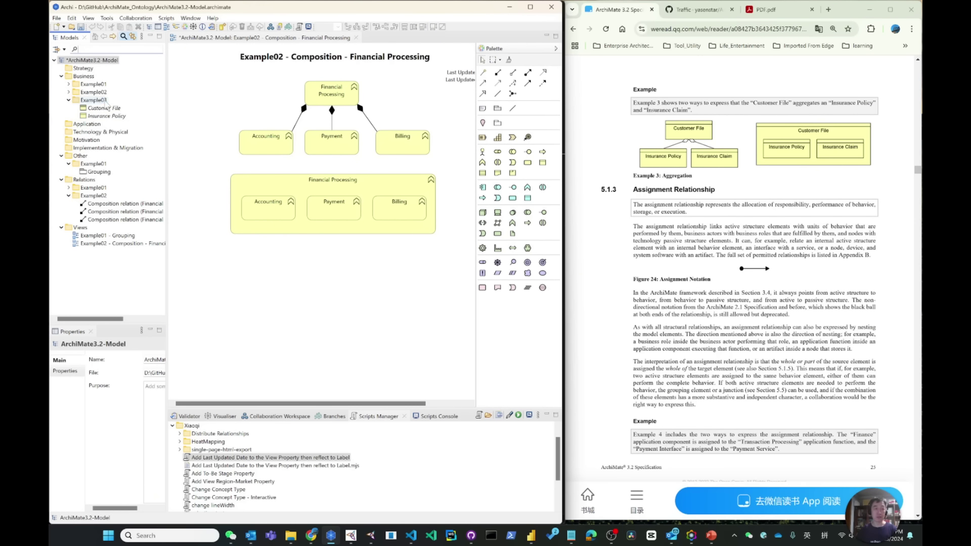
mouse_move(129, 106)
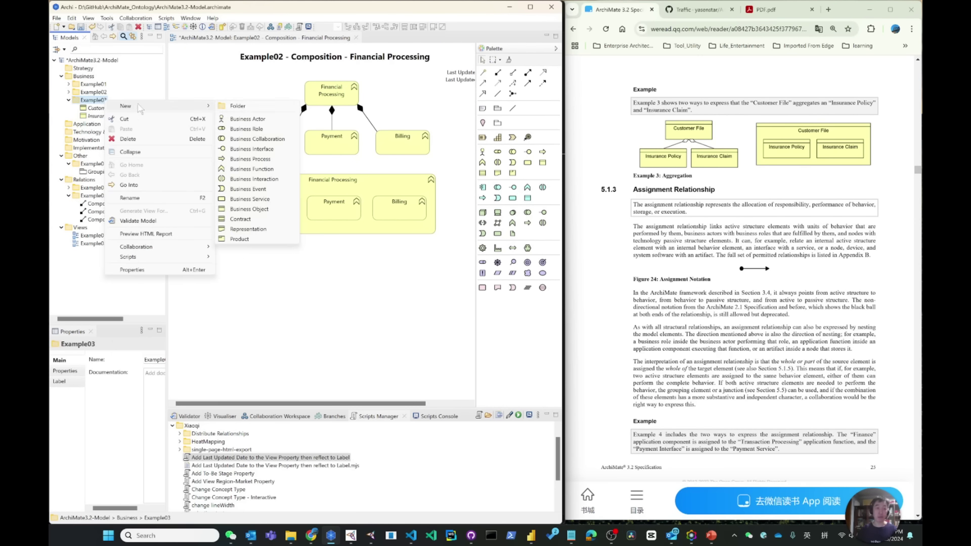
left_click(264, 209)
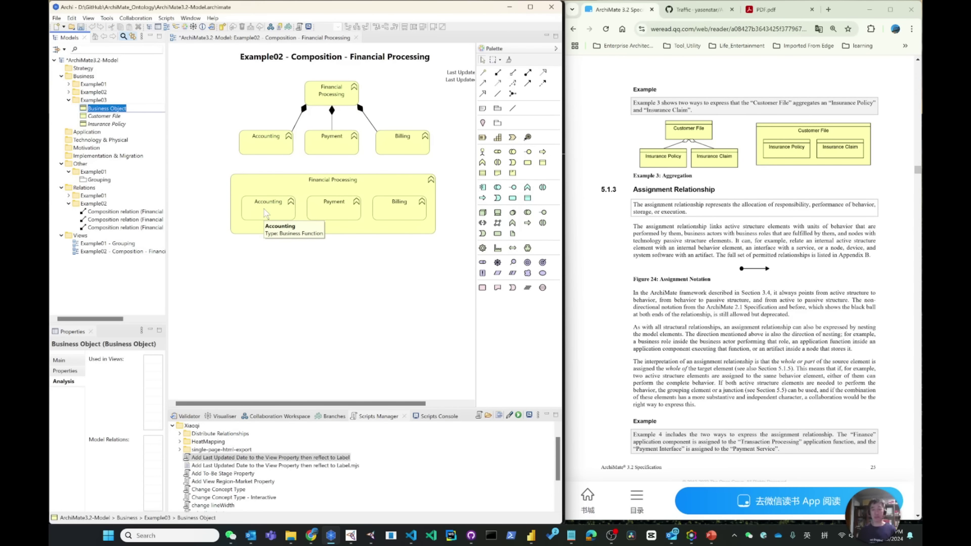
type("Insuran")
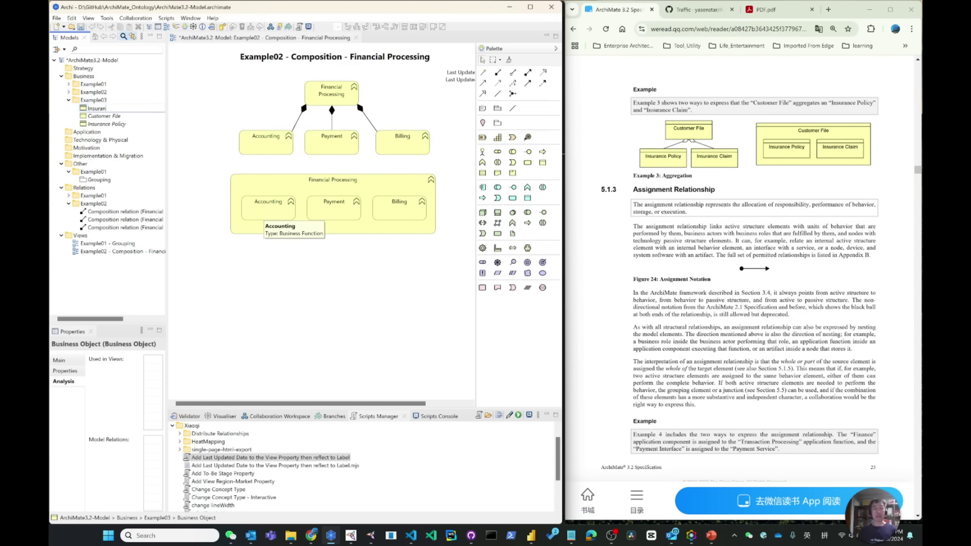
type("ce Claim")
key("Return")
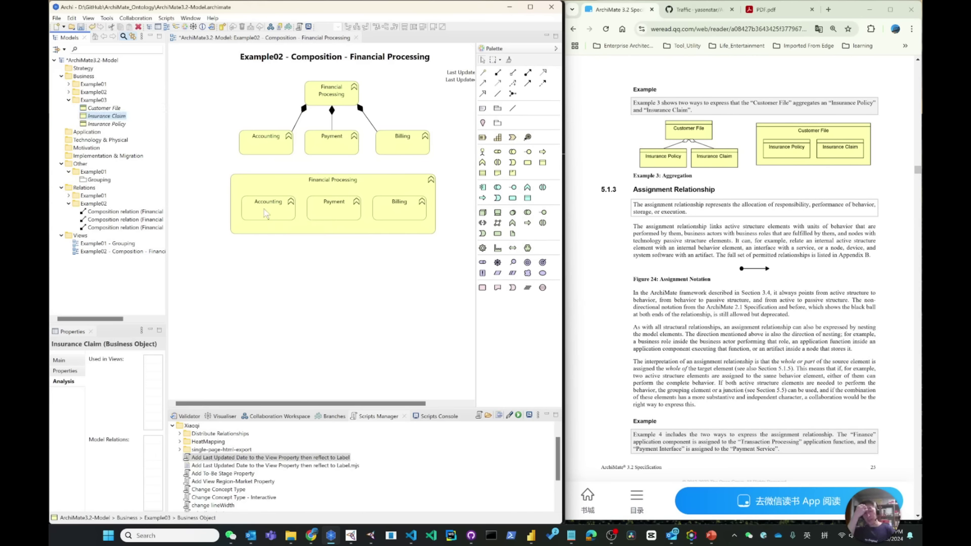
Duplicate the Example02 - Composition - Financial Processing view and delete all the business function shapes from the copy, keeping the title and date labels.
right_click(101, 252)
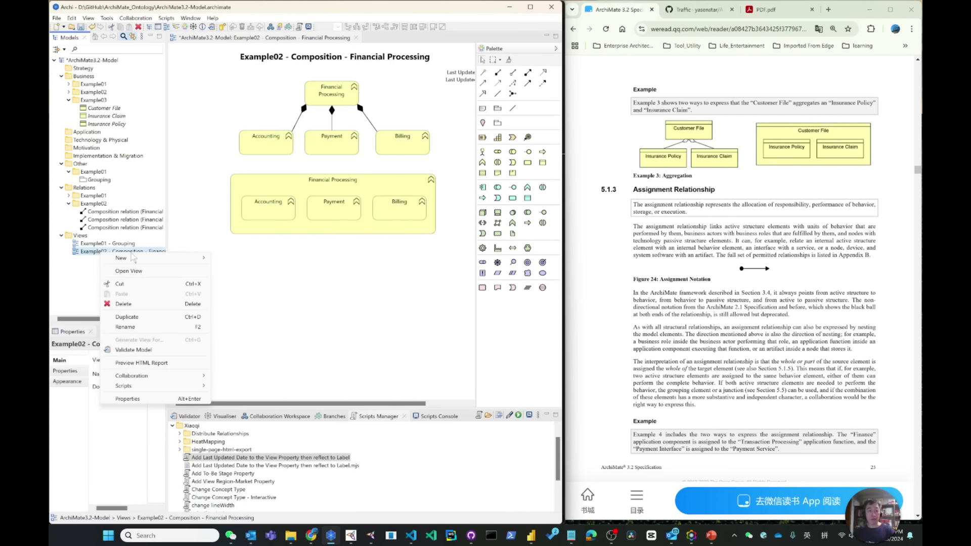
left_click(126, 317)
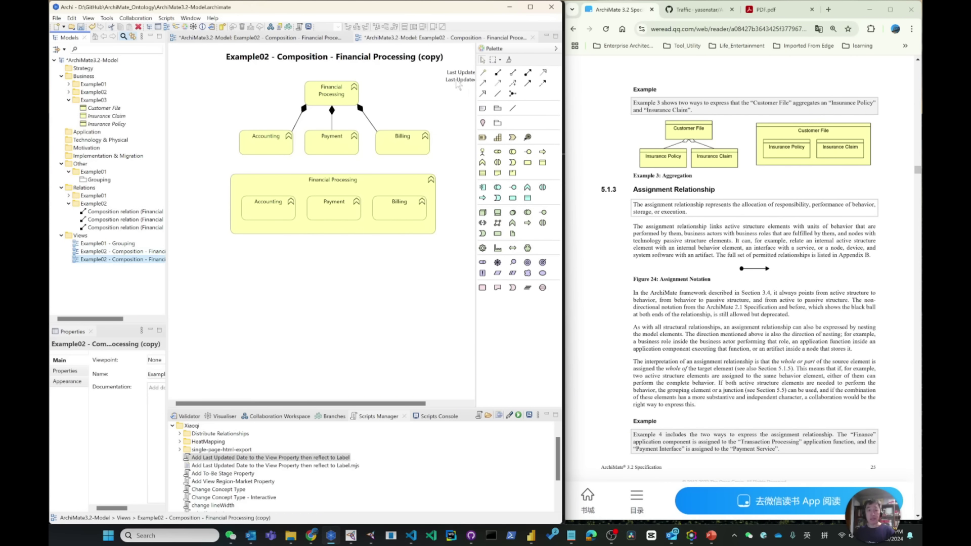
left_click_drag(207, 74, 447, 251)
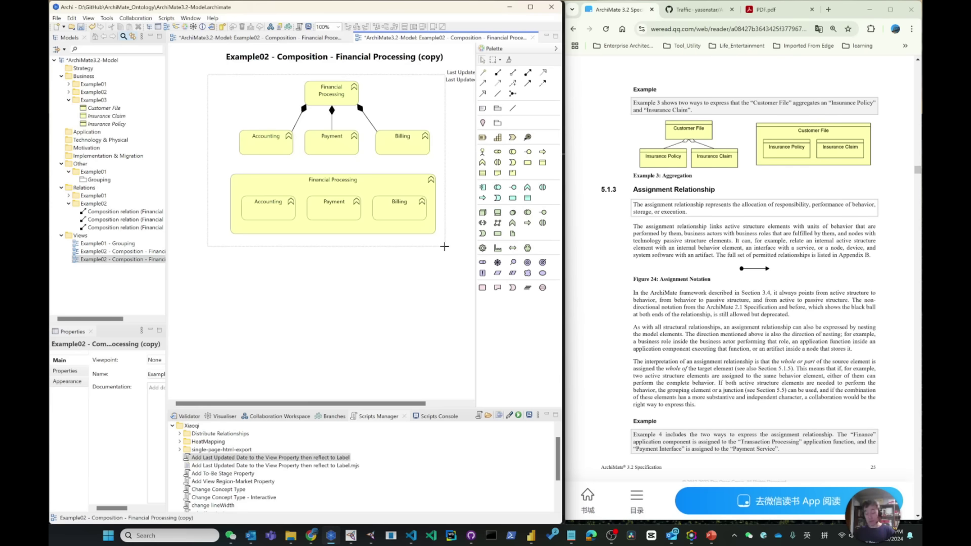
key("Delete")
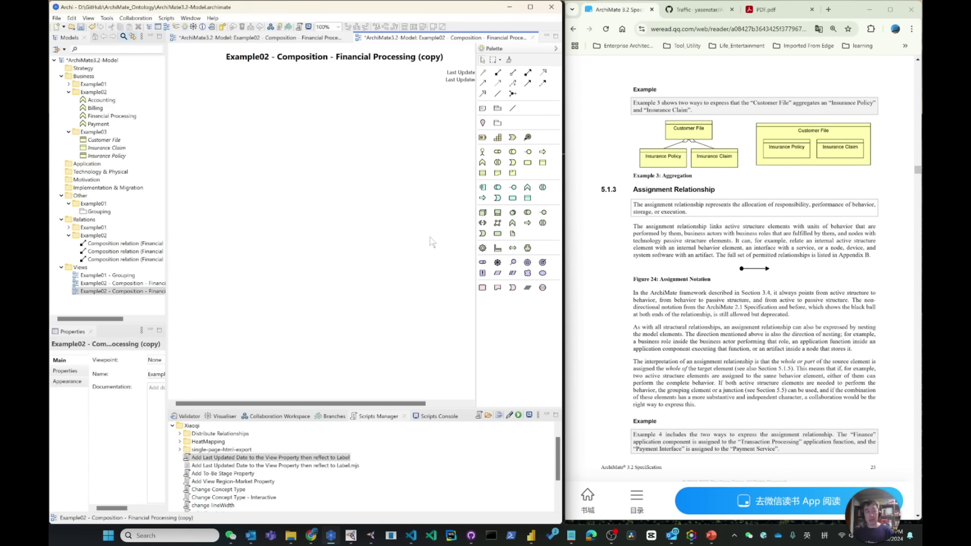
Rename the copied view as Example03 - Aggregation - Customer File.
left_click(109, 291)
key("F2")
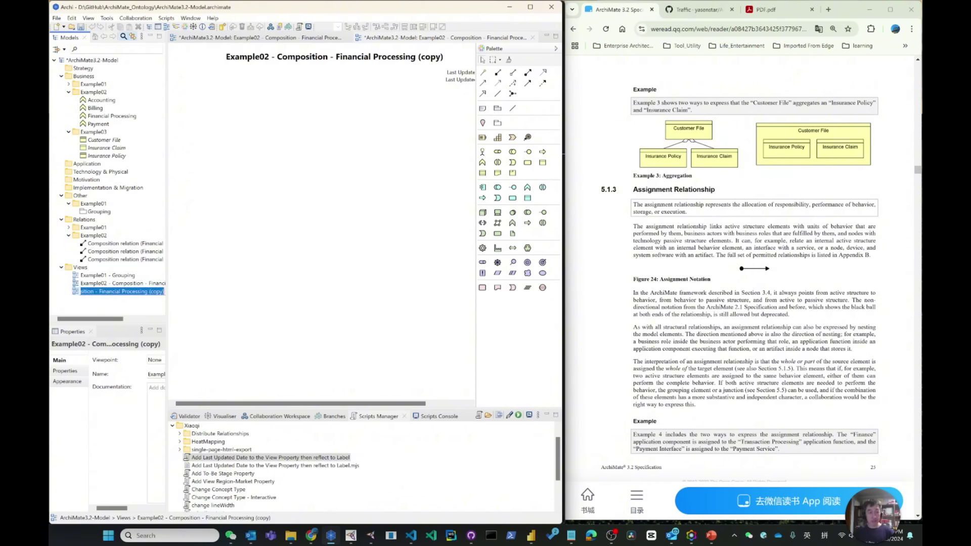
key("Home")
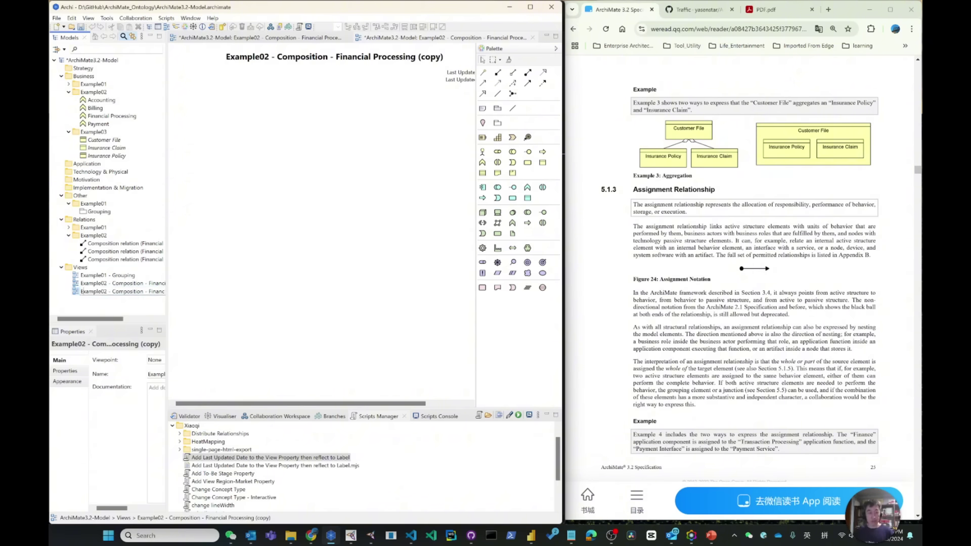
key("BackSpace")
type("3")
key("Delete")
key("Delete")
key("Delete")
key("Delete")
key("Delete")
key("Delete")
key("Delete")
key("Delete")
key("Delete")
key("Delete")
key("Delete")
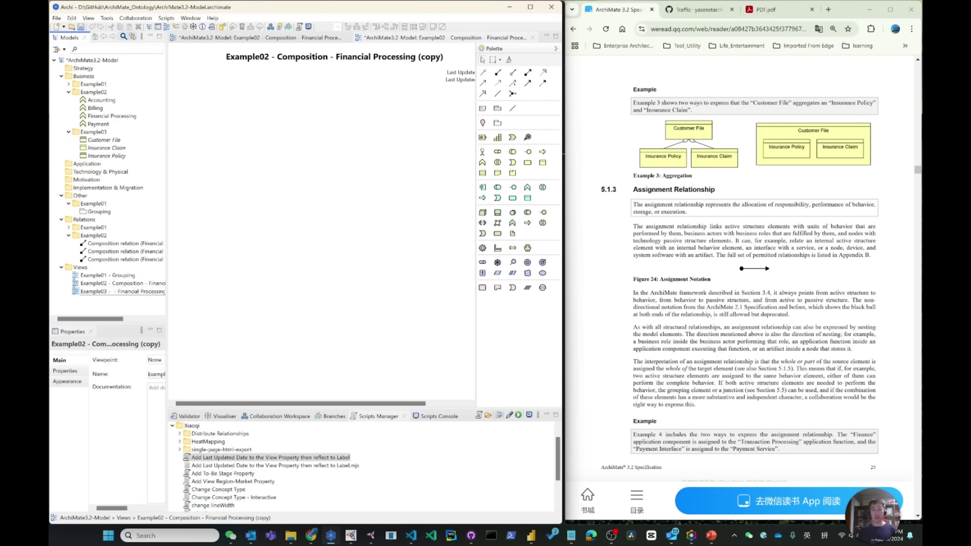
type("Aggregation")
key("shift+End")
type("Cus")
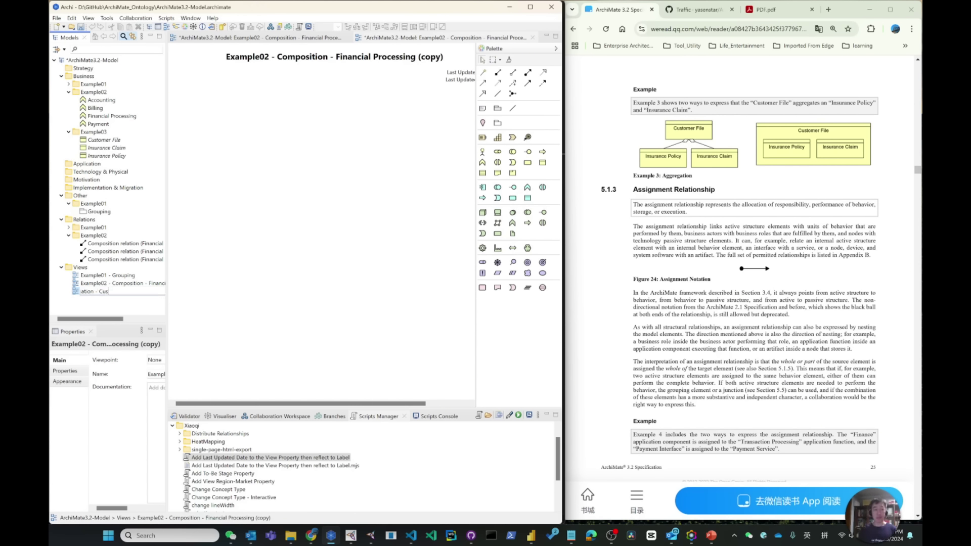
type("tomer Data")
key("BackSpace")
key("BackSpace")
key("BackSpace")
key("BackSpace")
type("F")
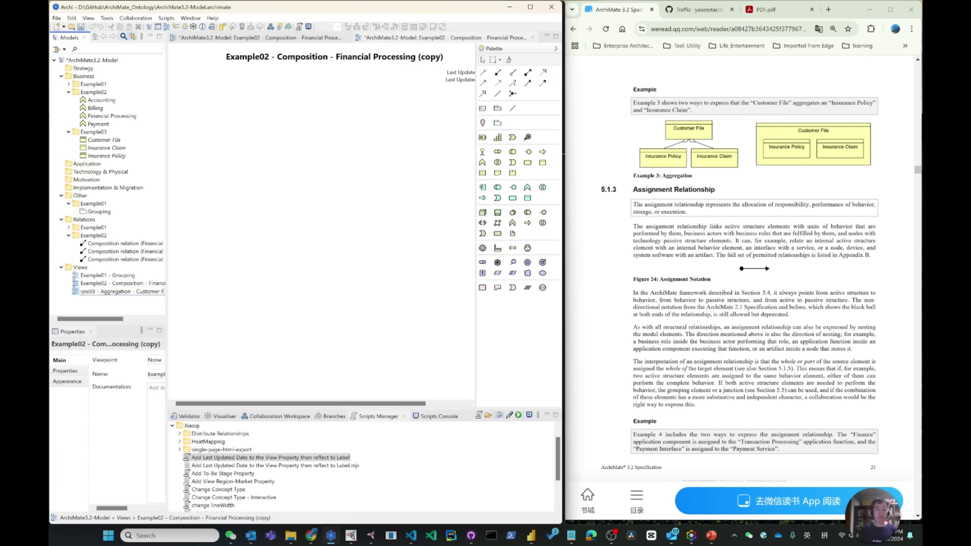
type("ile")
key("Return")
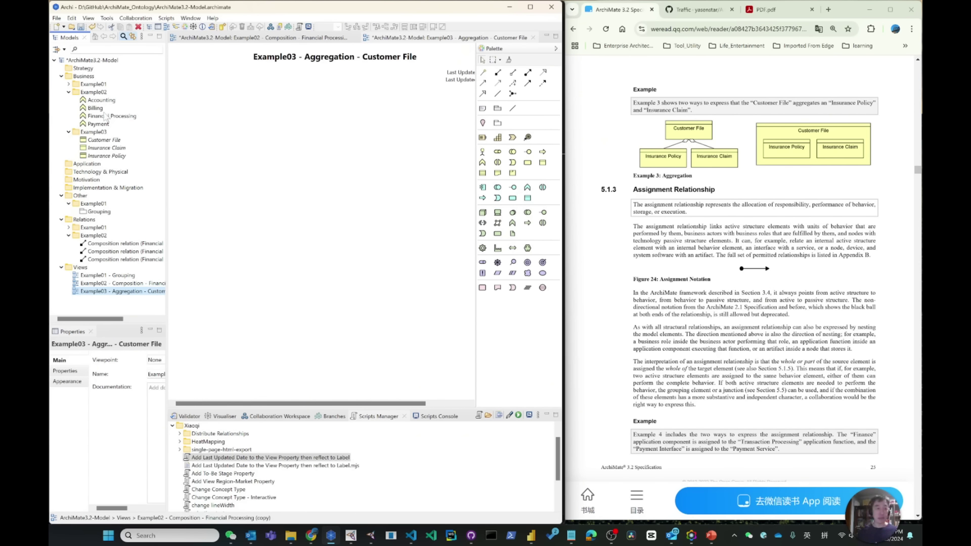
Place Customer File, Insurance Claim and Insurance Policy on the Example03 view, with Insurance Policy and Insurance Claim side by side below Customer File.
left_click(104, 140)
left_click(107, 156, "shift")
left_click_drag(108, 156, 260, 94)
left_click(273, 194)
left_click_drag(330, 184, 282, 147)
left_click_drag(420, 190, 225, 149)
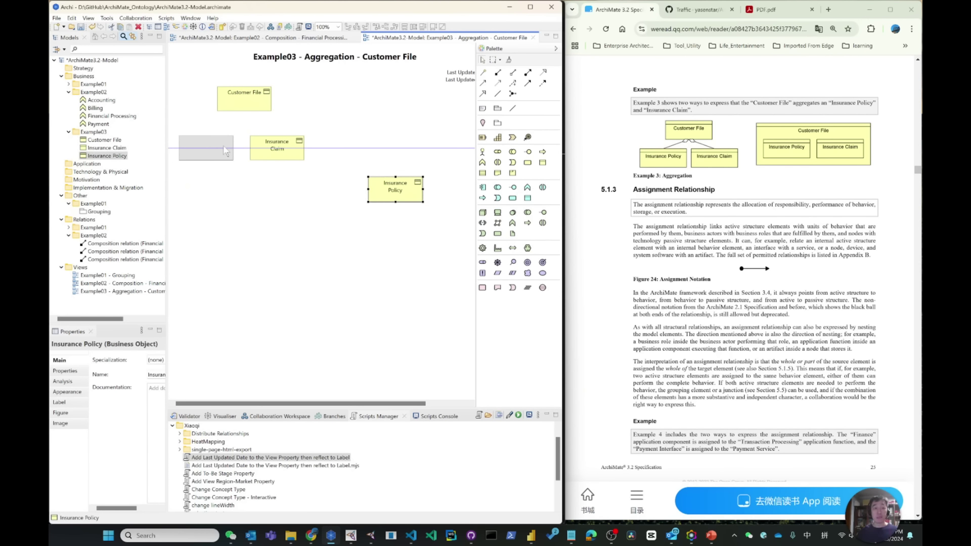
left_click_drag(226, 151, 226, 151)
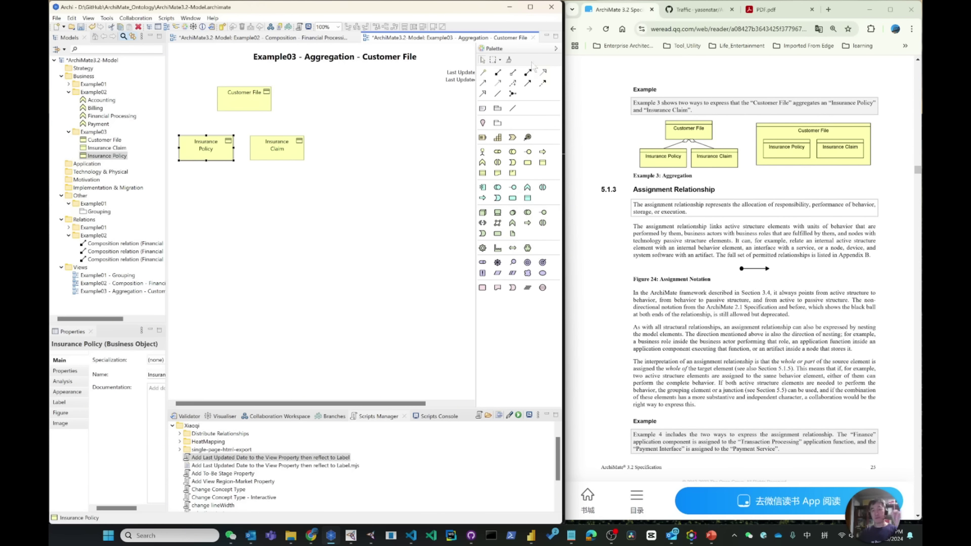
Copy the three business objects and paste a second set into the empty area beside them.
left_click(513, 73)
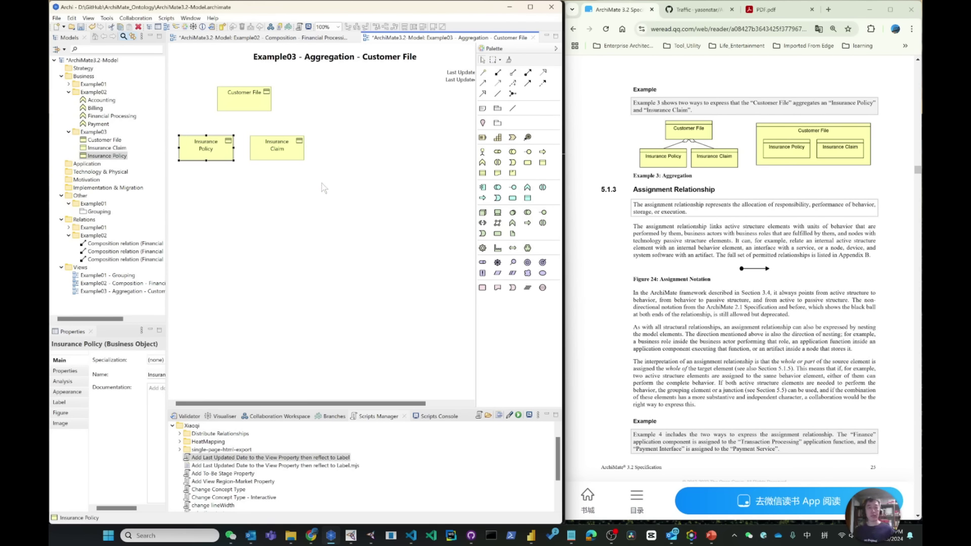
left_click_drag(336, 188, 167, 73)
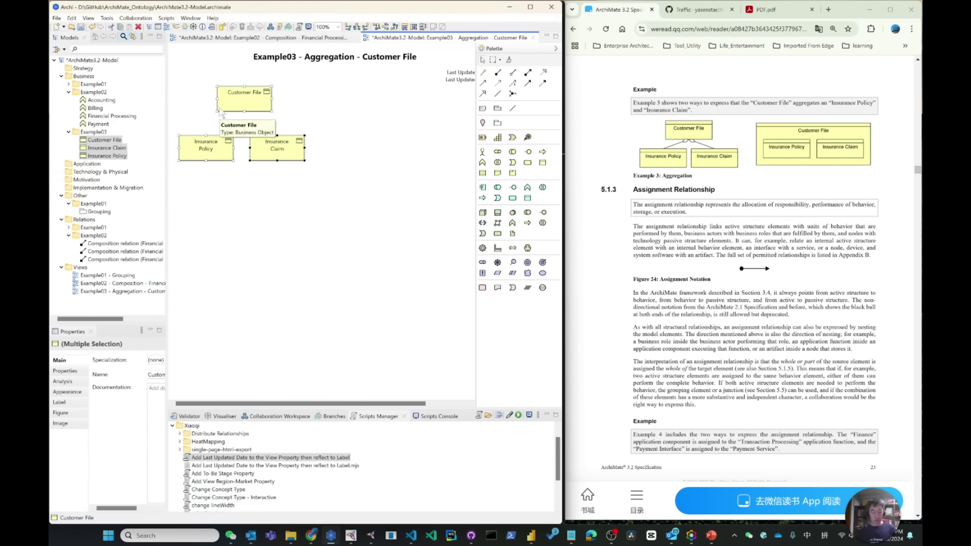
right_click(348, 139)
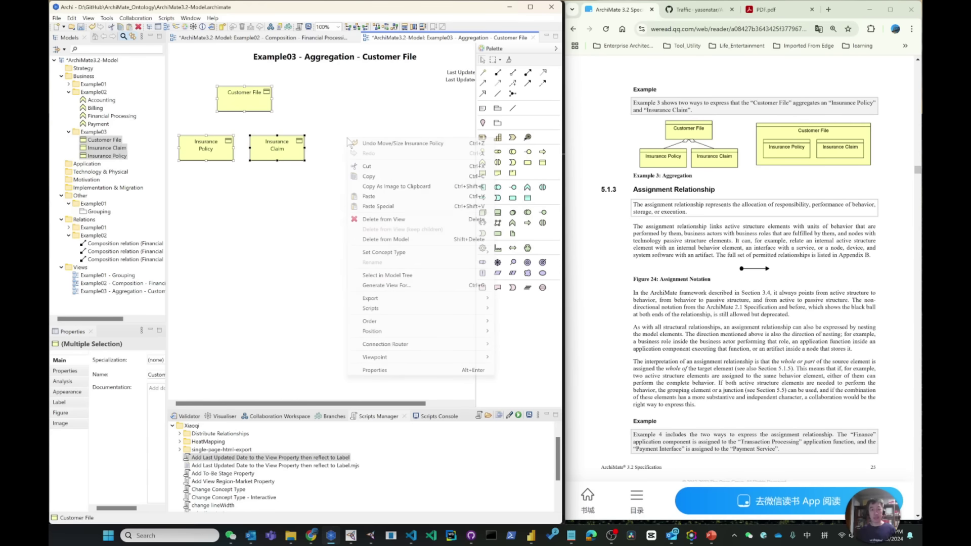
left_click(376, 196)
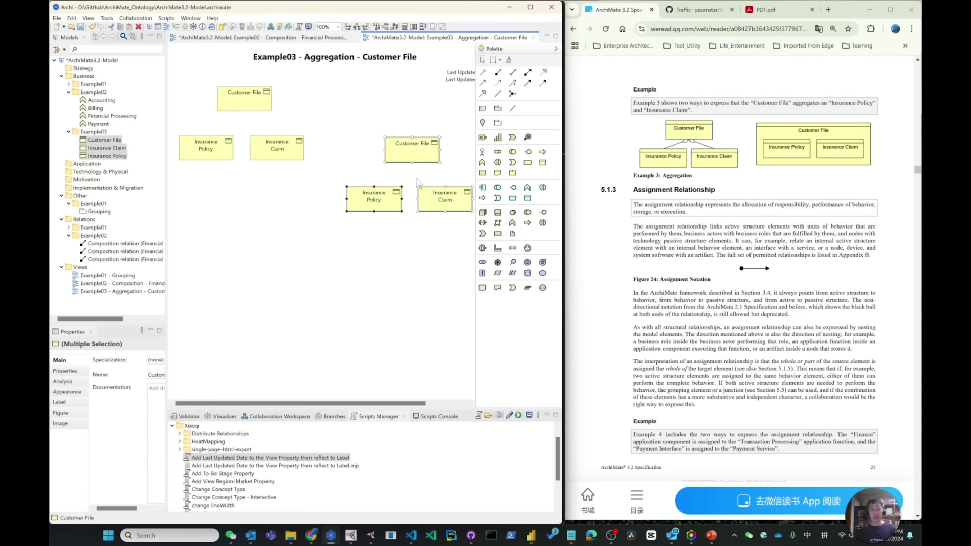
Align the pasted Customer File with the original, enlarge it into a container for two objects, and bring the pasted Insurance Claim closer to Insurance Policy.
left_click(399, 150)
mouse_move(399, 149)
left_mouse_down()
mouse_move(361, 93)
mouse_move(468, 153)
mouse_move(413, 148)
left_mouse_up()
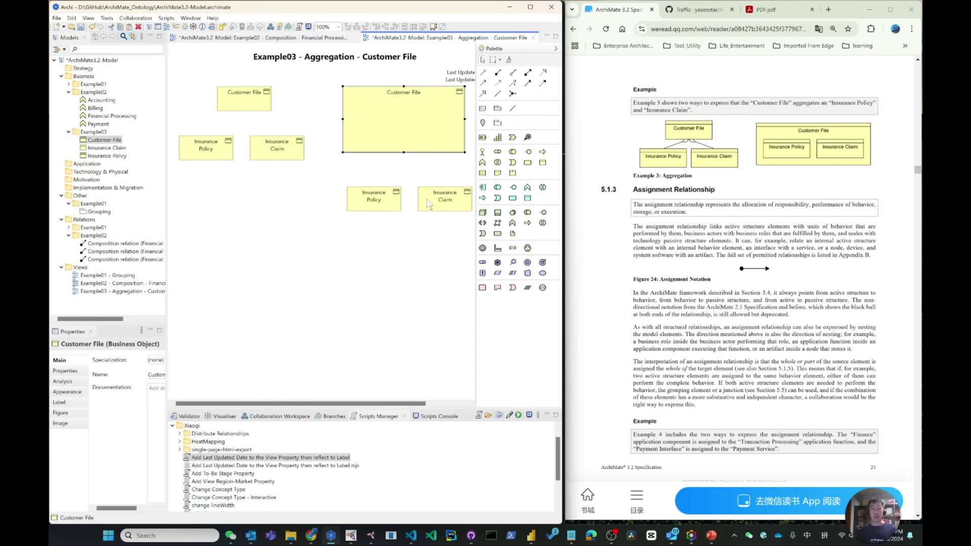
left_click_drag(427, 200, 422, 202)
left_click_drag(330, 181, 478, 233)
left_click(352, 102)
left_click_drag(343, 119, 332, 119)
left_click_drag(370, 120, 365, 121)
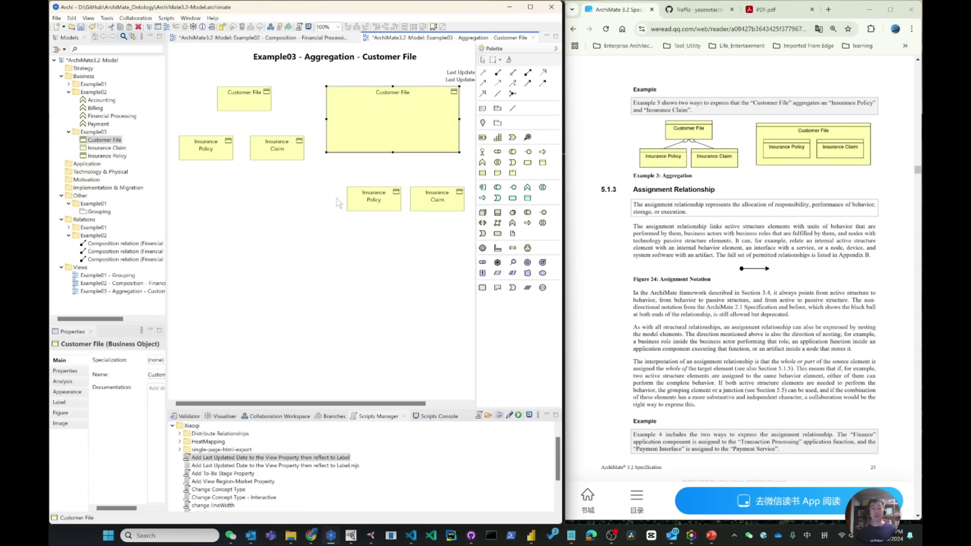
Nest the pasted Insurance Policy and Insurance Claim inside the enlarged Customer File, creating an Aggregation relation to each.
left_click_drag(333, 185, 470, 225)
left_click_drag(390, 208, 383, 133)
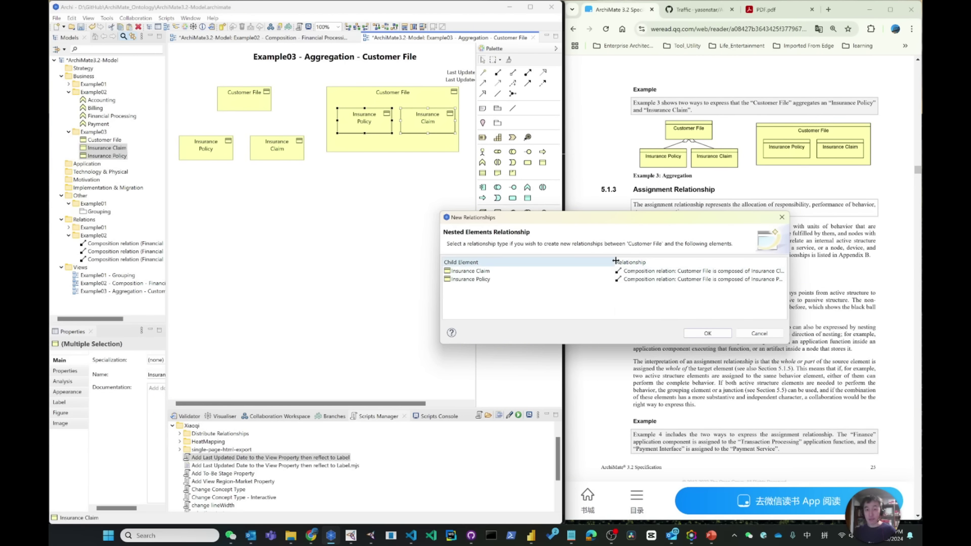
left_click_drag(617, 262, 529, 264)
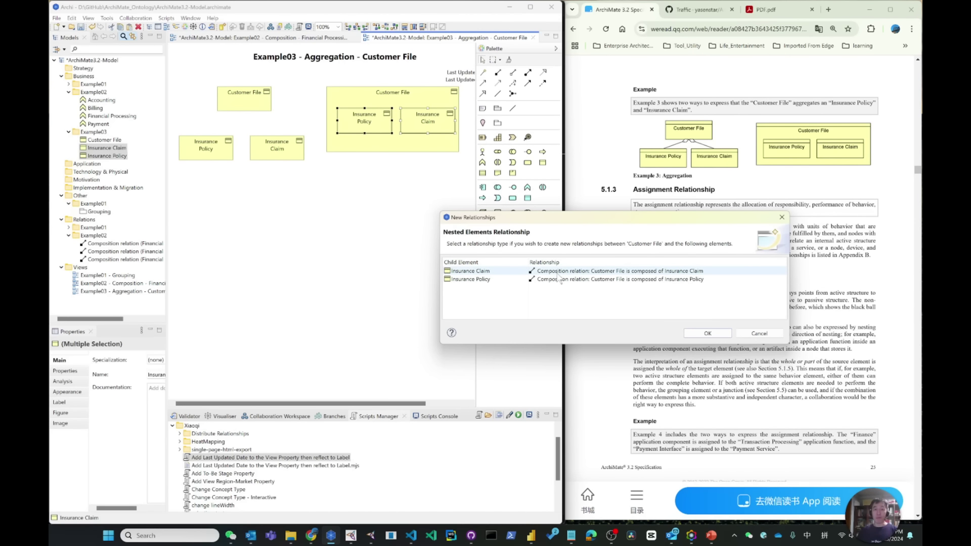
left_click(558, 272)
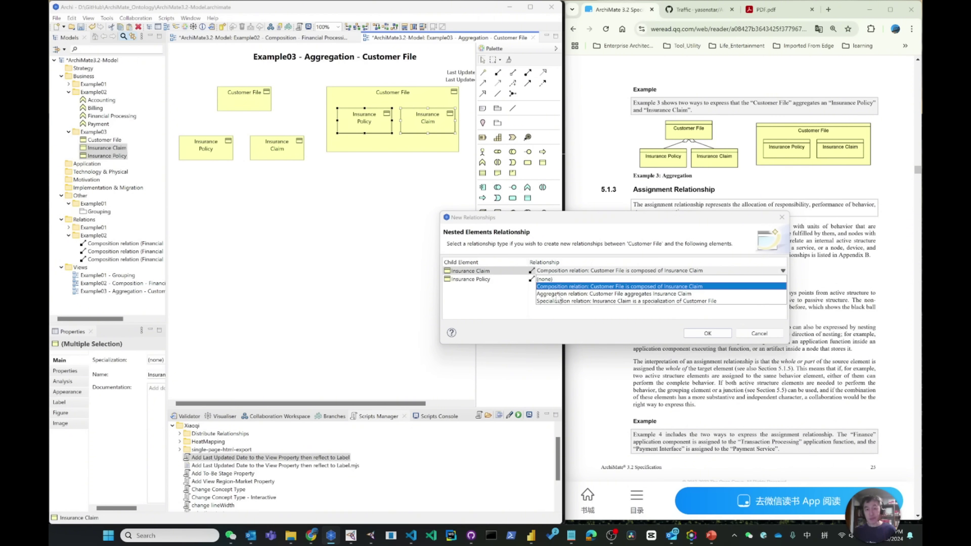
left_click(558, 293)
left_click(566, 279)
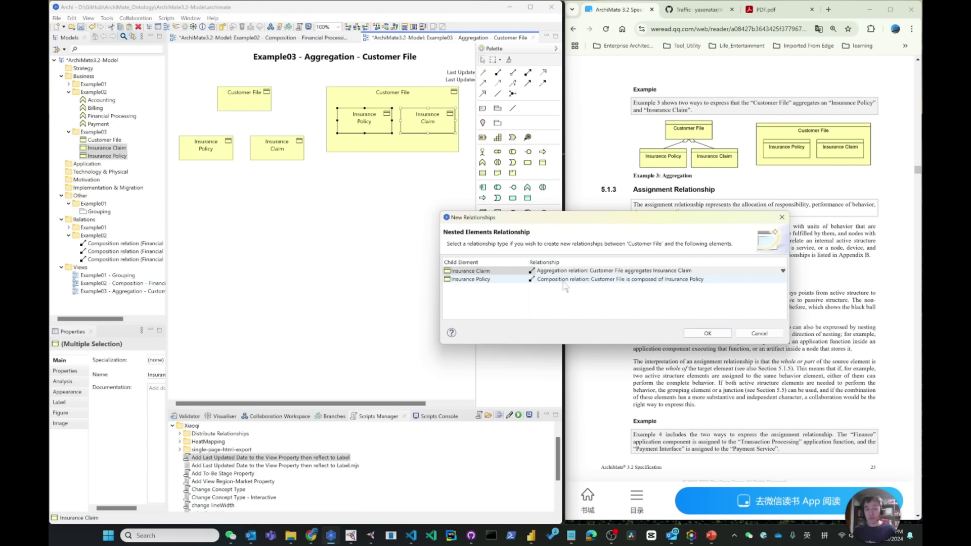
left_click(559, 301)
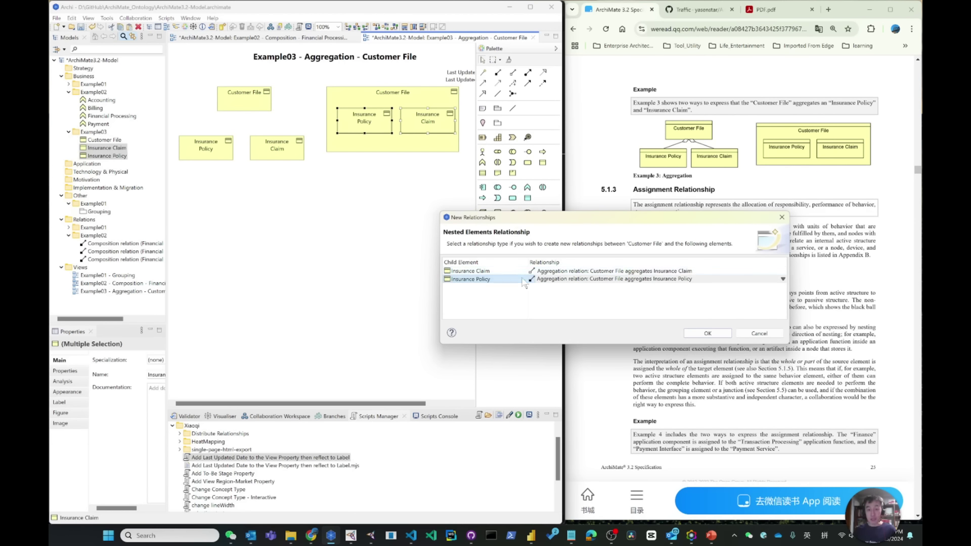
left_click(558, 271)
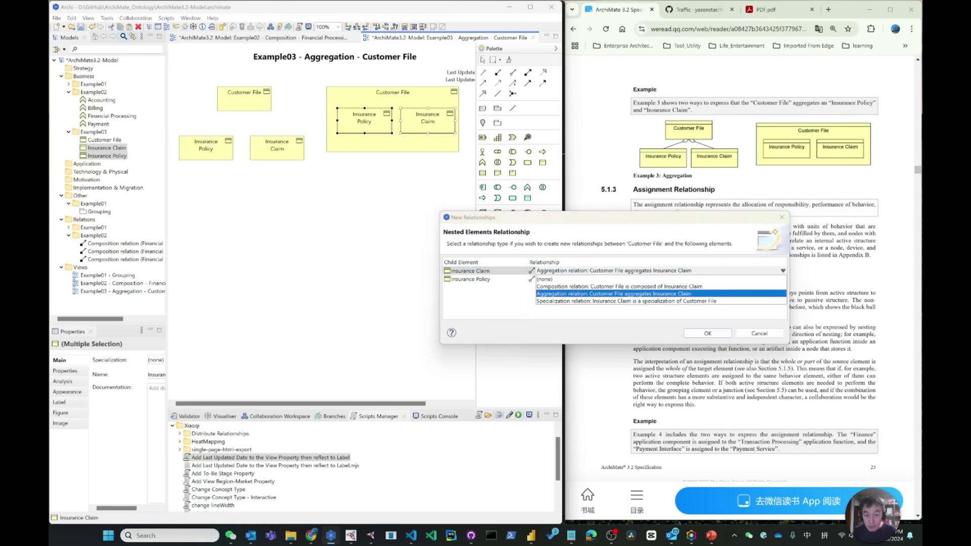
left_click(553, 294)
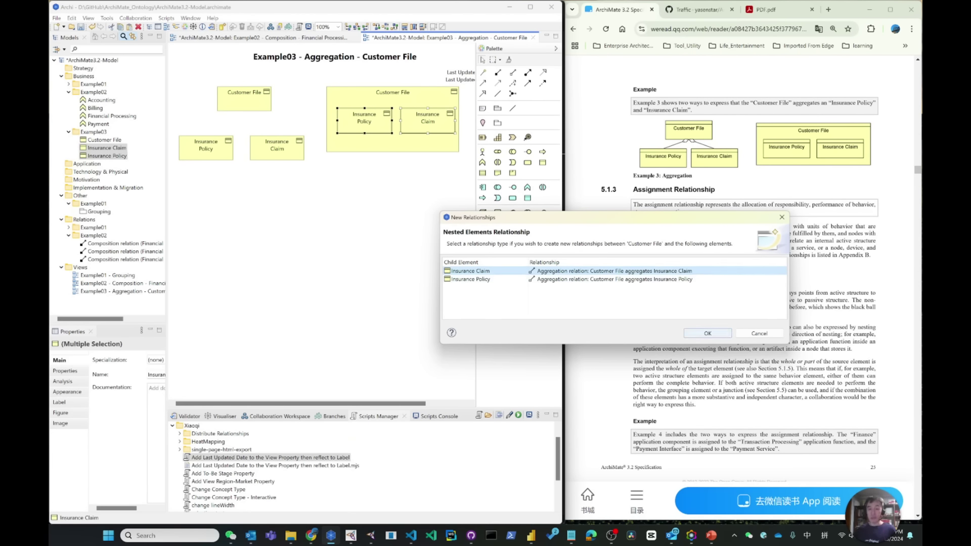
left_click(708, 334)
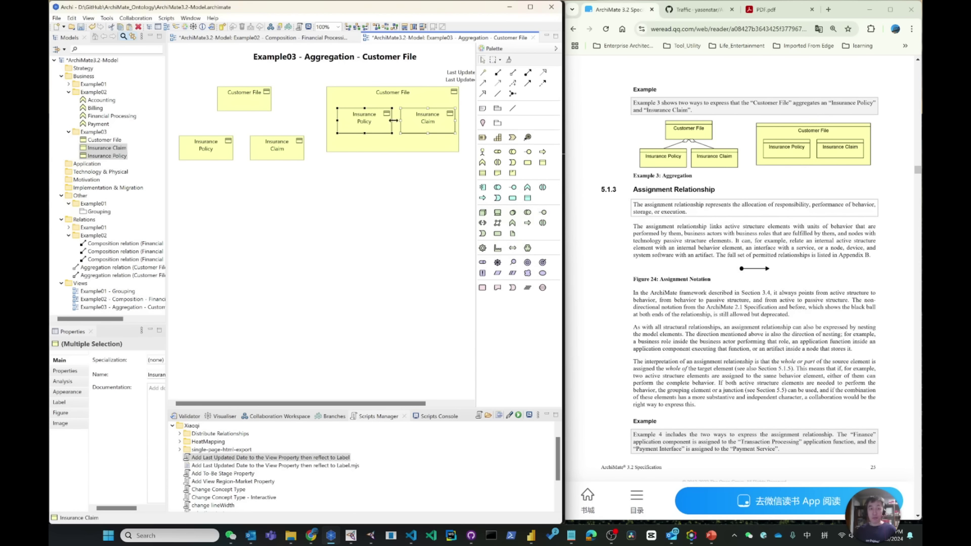
Widen the Customer File container slightly to even its margins, and shift it and the small Customer File slightly down.
left_click(452, 103)
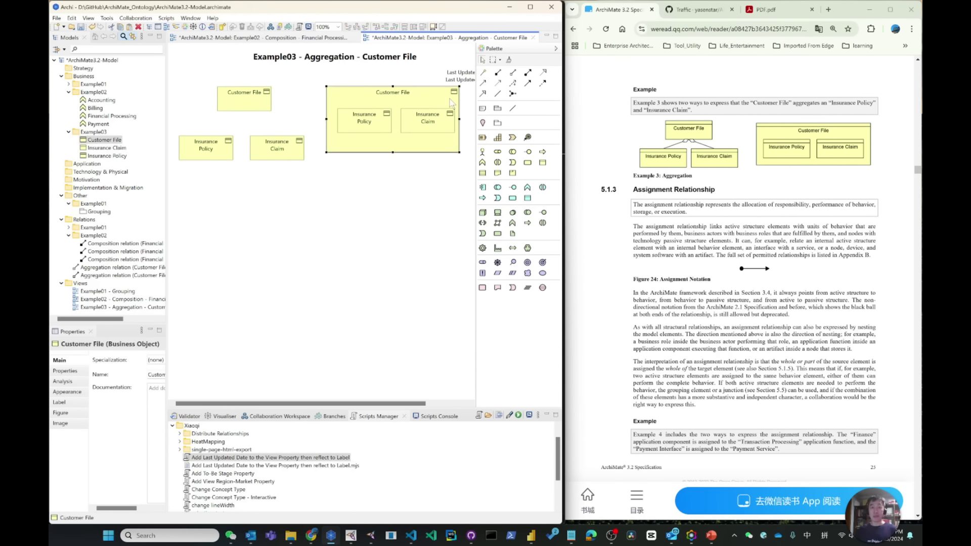
left_click_drag(459, 119, 464, 118)
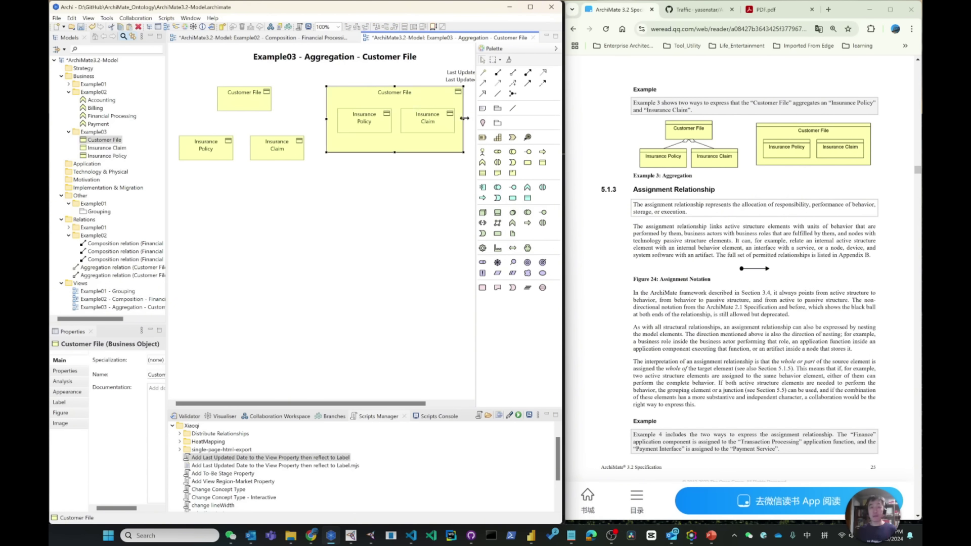
left_click_drag(414, 94, 420, 99)
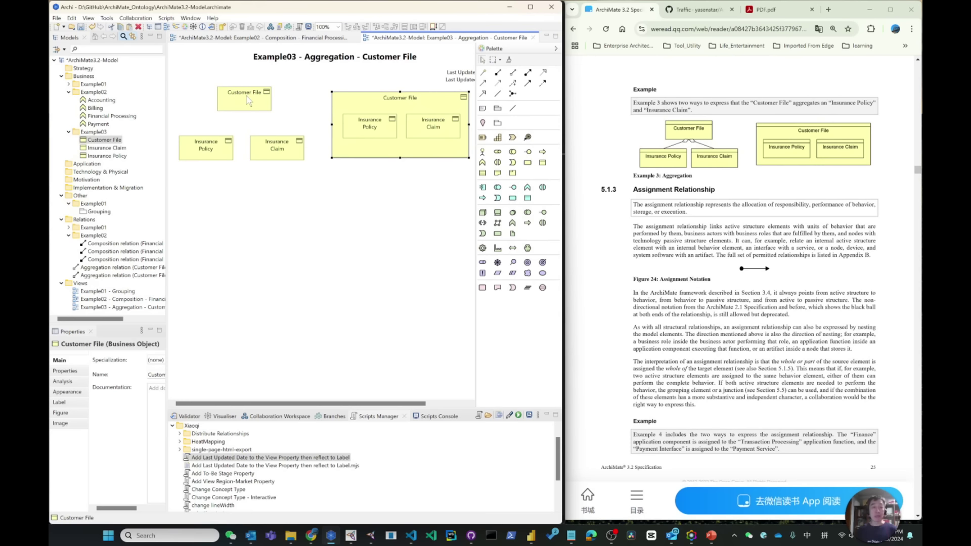
left_click_drag(245, 102, 246, 109)
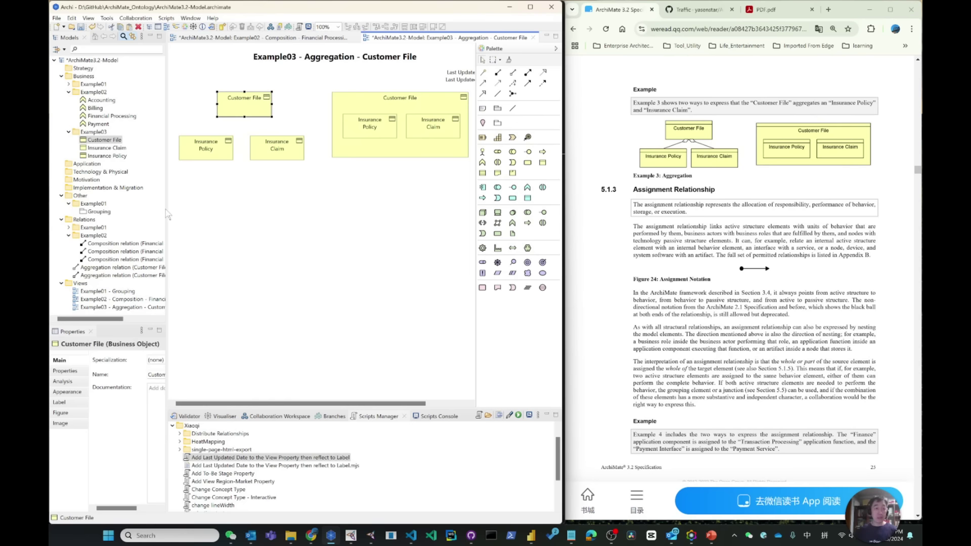
Create a folder named Example03 under Relations in the model tree.
left_click_drag(167, 217, 228, 216)
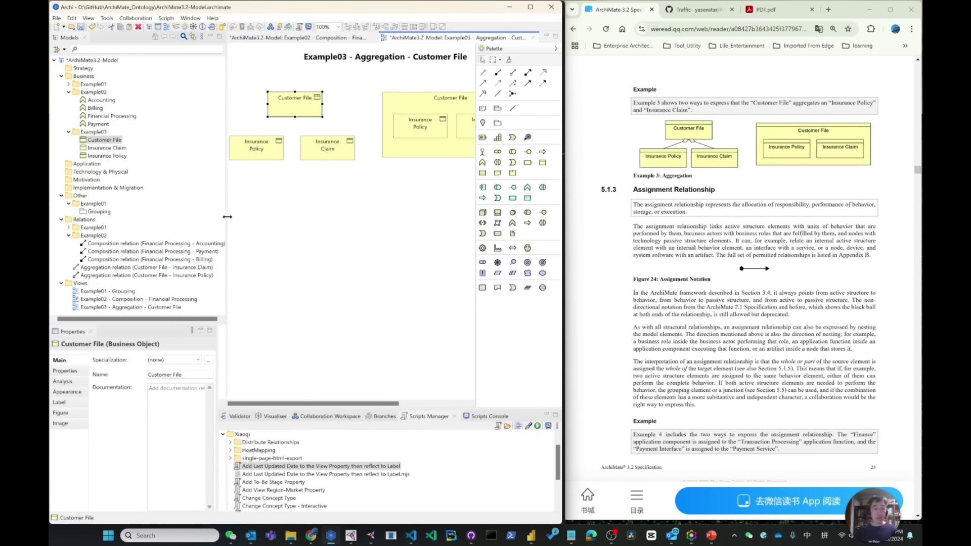
left_click(69, 235)
right_click(82, 220)
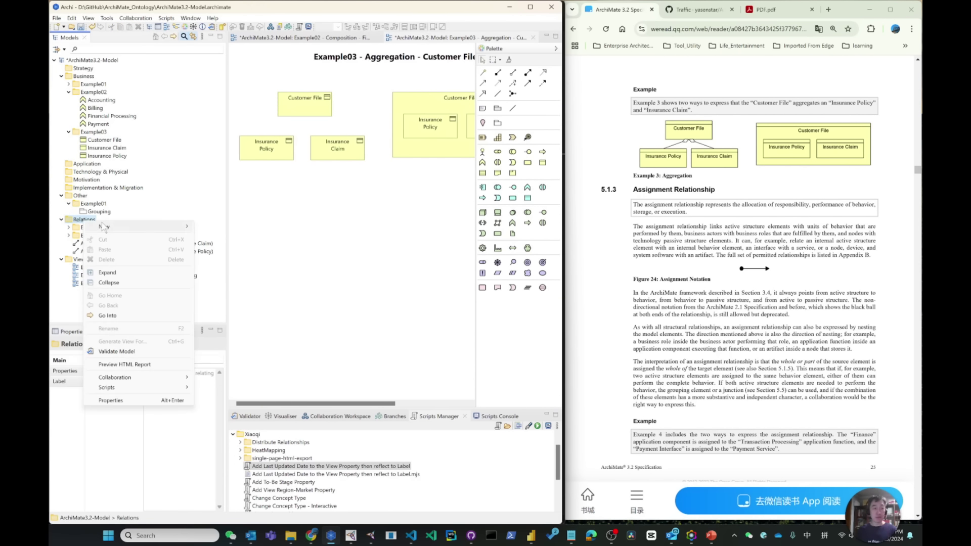
mouse_move(125, 226)
left_click(201, 227)
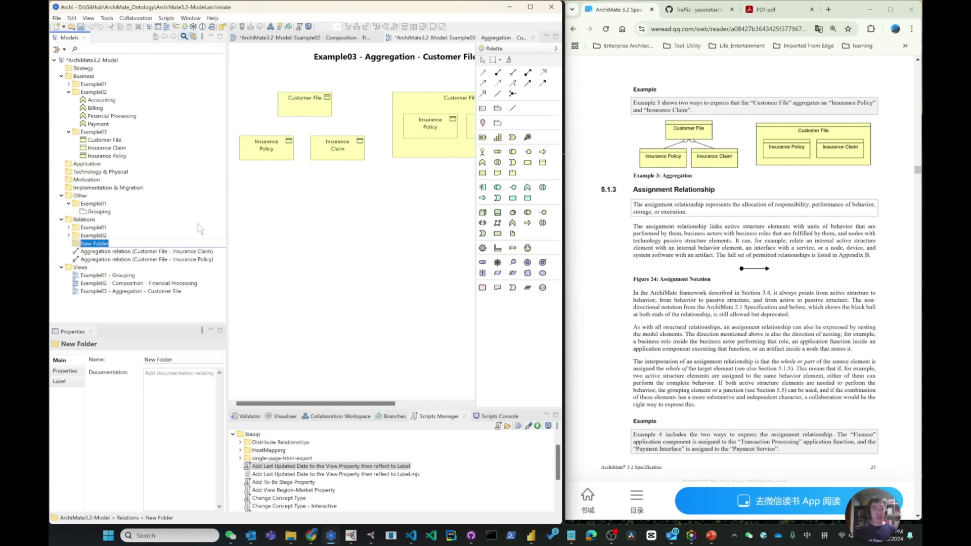
type("E")
key("shift")
type("xample03")
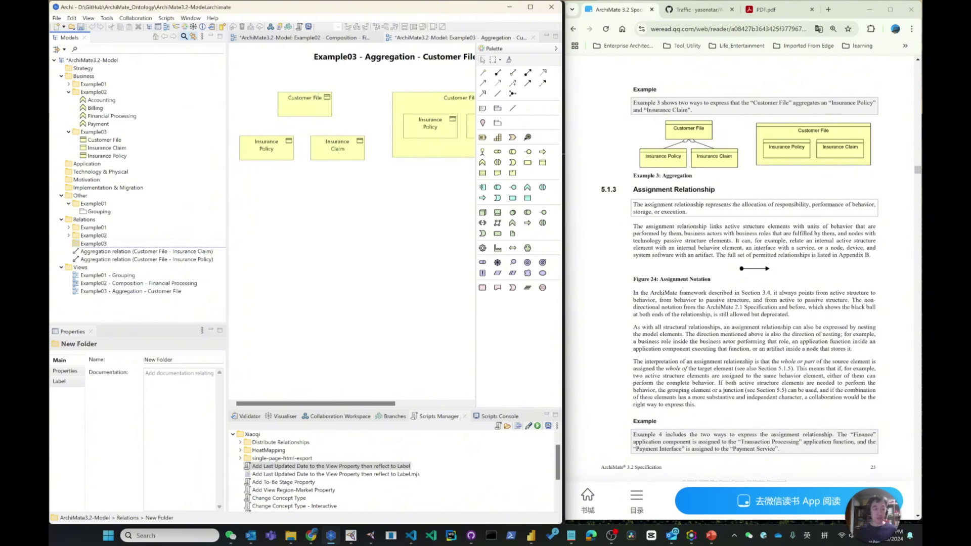
key("Return")
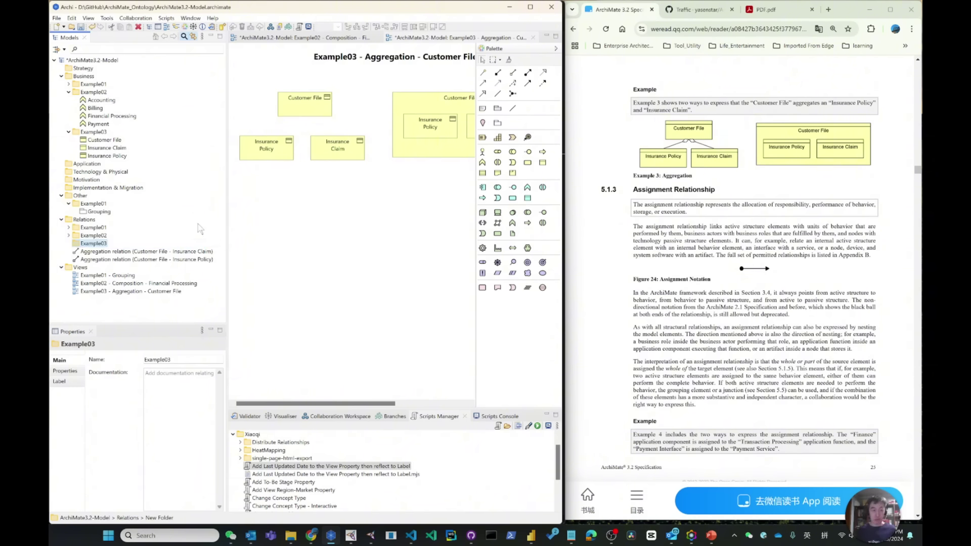
Move the Customer File aggregation relations to Insurance Claim and Insurance Policy into the Example03 relations folder.
left_click(113, 259)
left_click(109, 251, "shift")
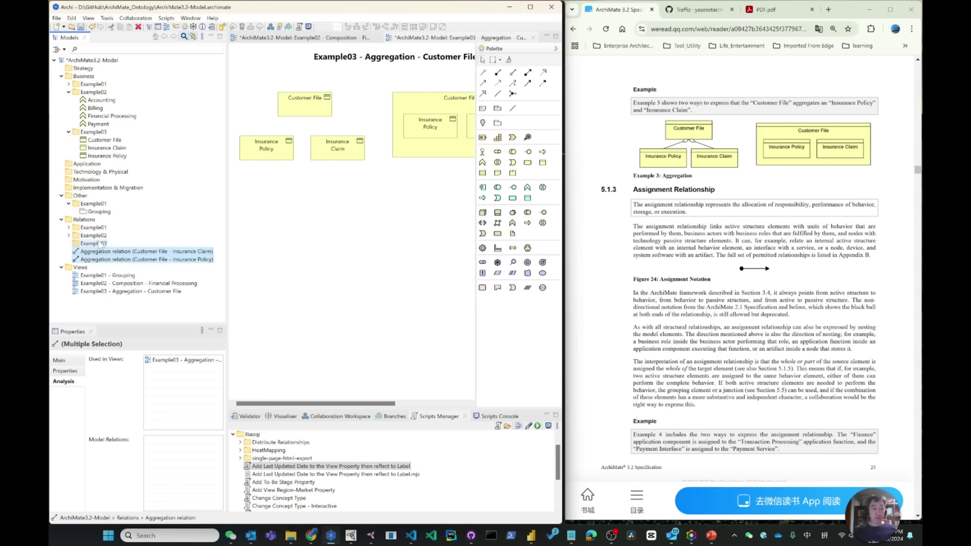
left_click_drag(101, 245, 72, 245)
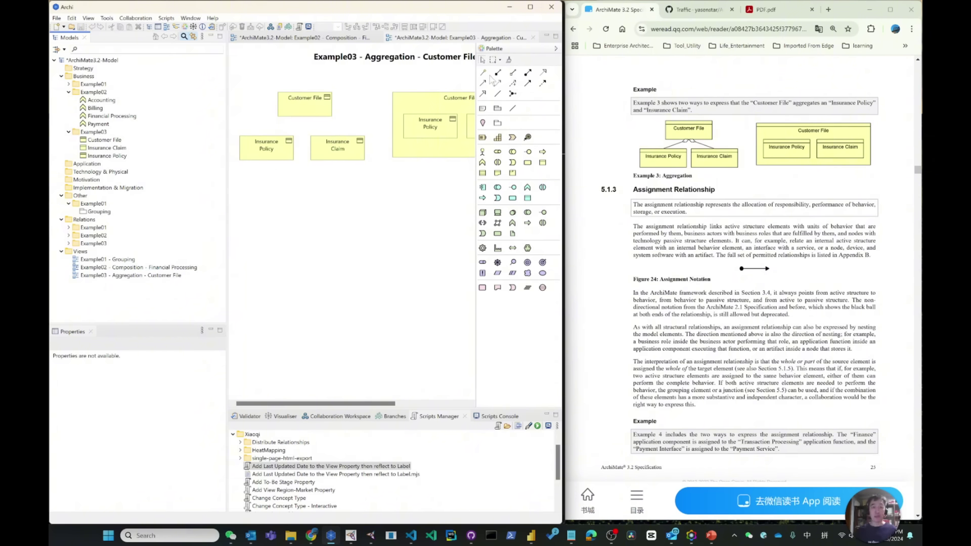
Connect the small Customer File to the Insurance Policy below it with an Aggregation, reusing the existing relation.
left_click(513, 72)
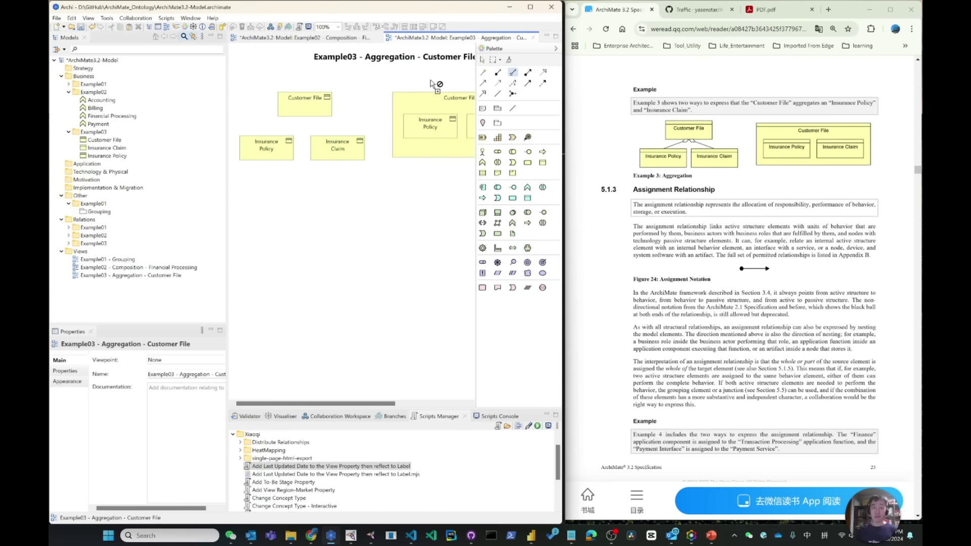
left_click(289, 112)
left_click(286, 140)
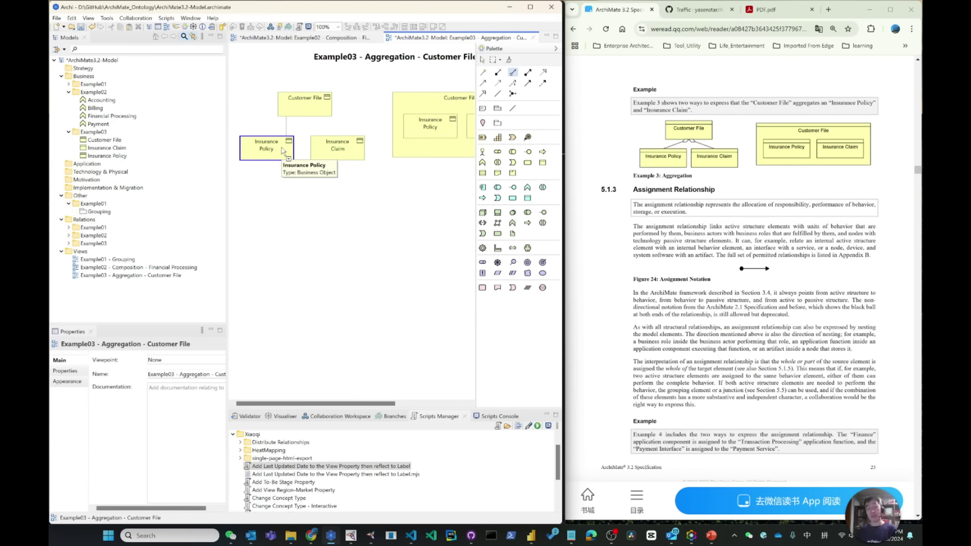
left_click(282, 151)
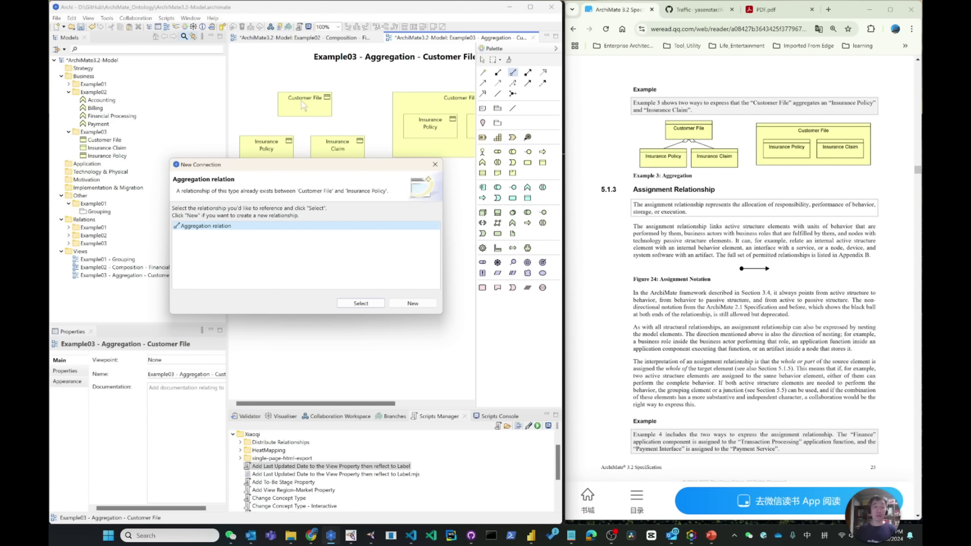
left_click(361, 304)
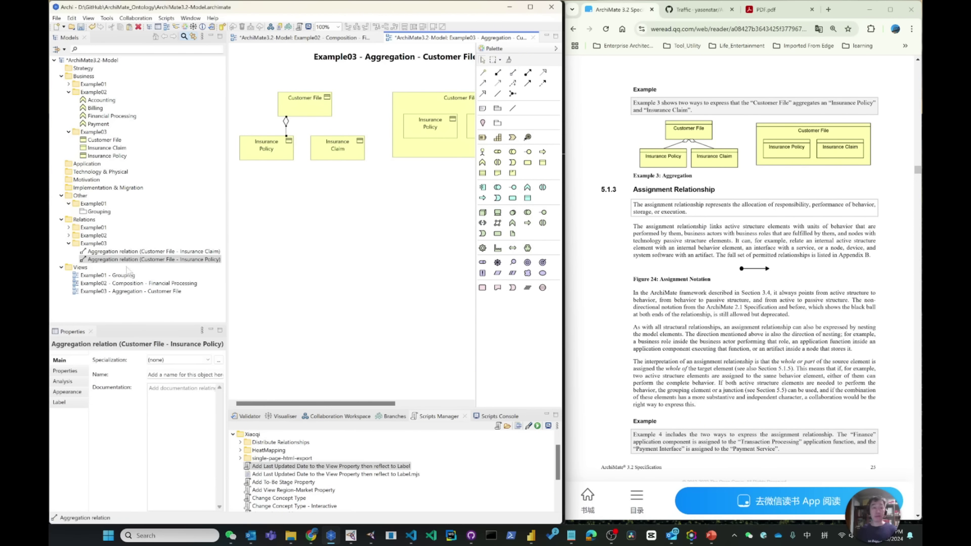
Add the existing Customer File–Insurance Claim aggregation relation to the view and delete its two extra connections running between the two diagram variants.
left_click_drag(97, 253, 253, 129)
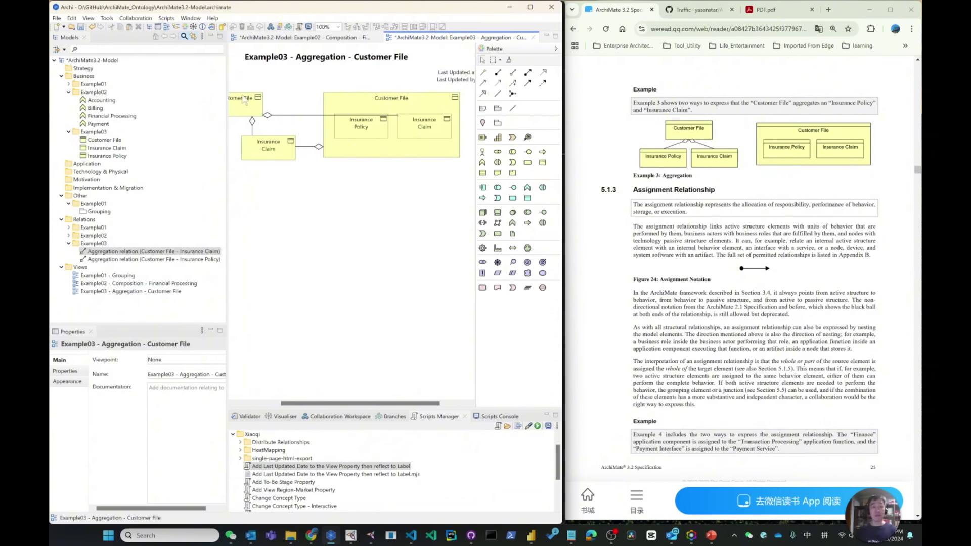
left_click_drag(325, 408, 286, 408)
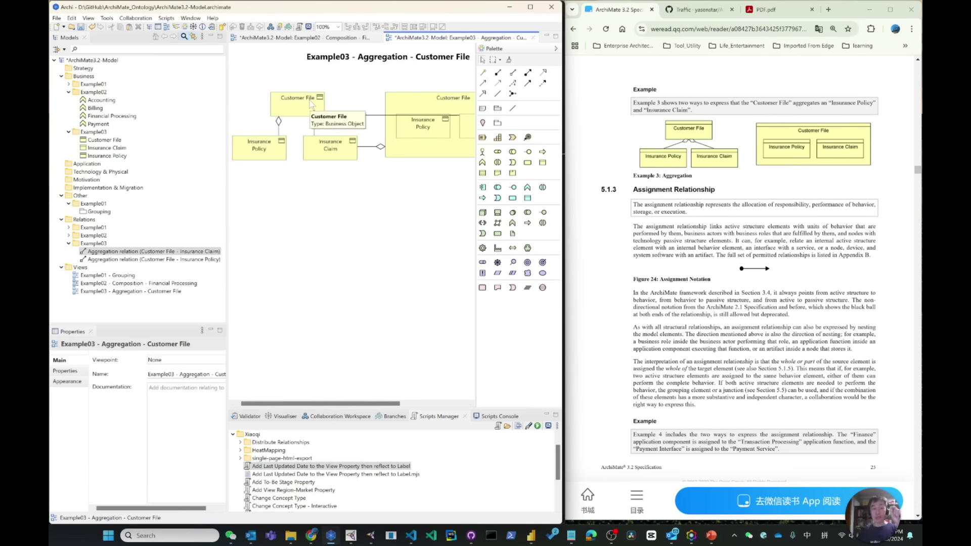
left_click(329, 119)
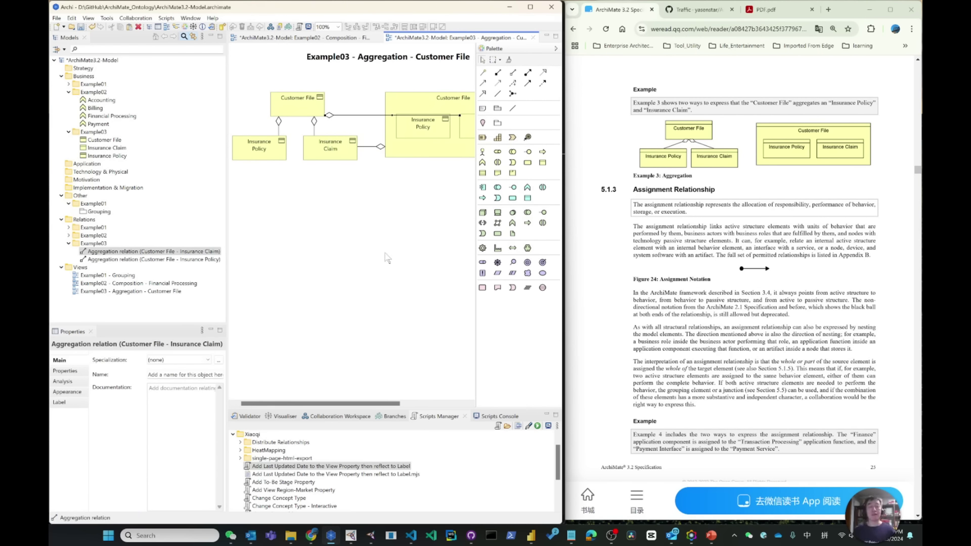
left_click(363, 134)
left_click(380, 148)
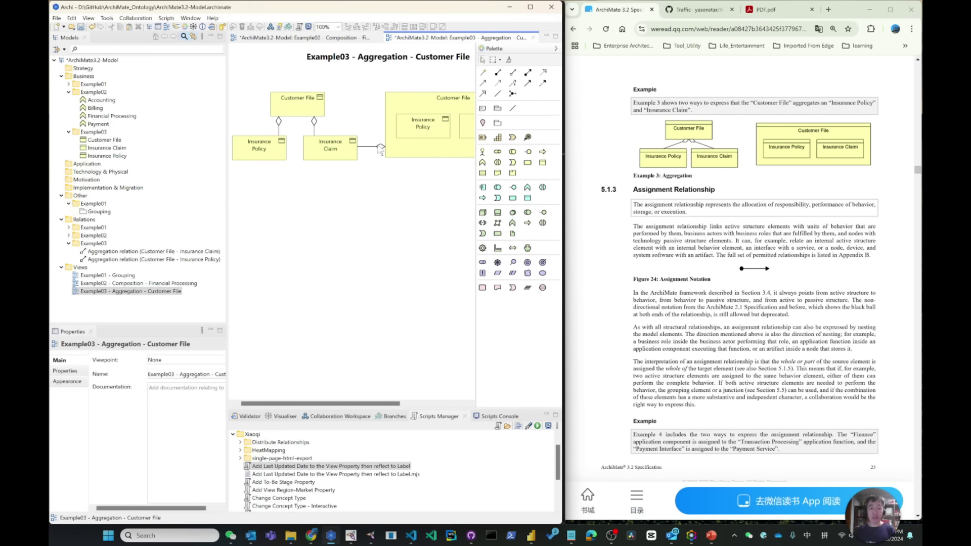
left_click(383, 152)
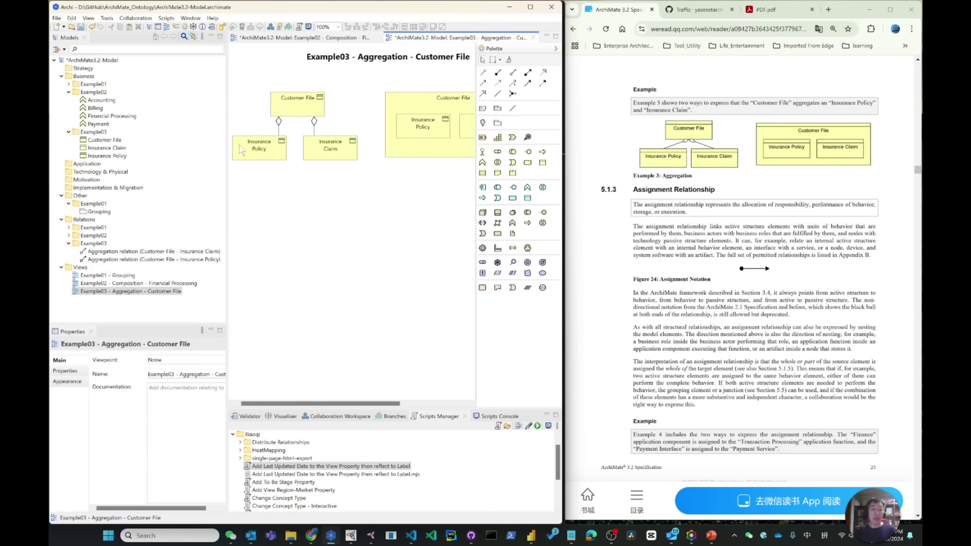
Move the Customer File container with its nested objects slightly closer to the connected variant and a little lower.
left_click_drag(227, 156, 169, 165)
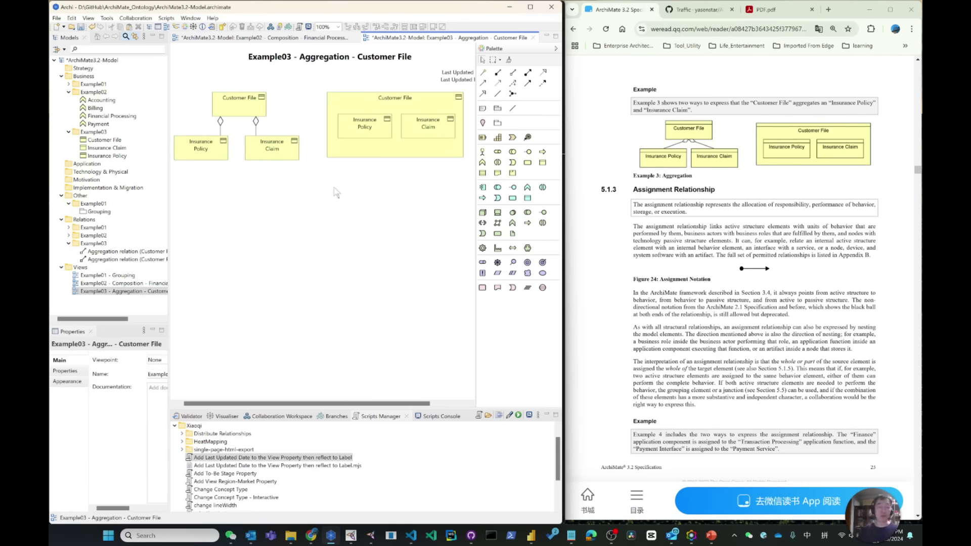
left_click(391, 108)
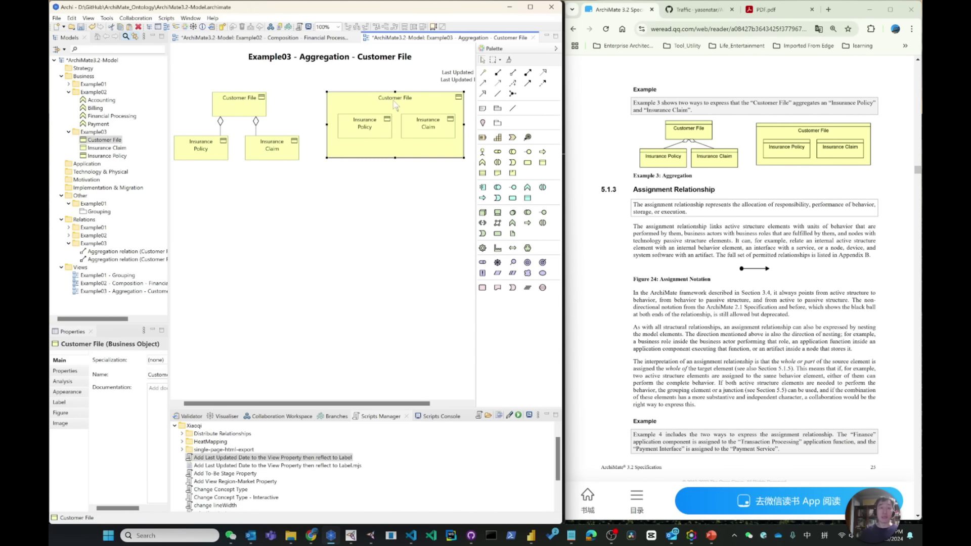
left_click_drag(387, 102, 382, 106)
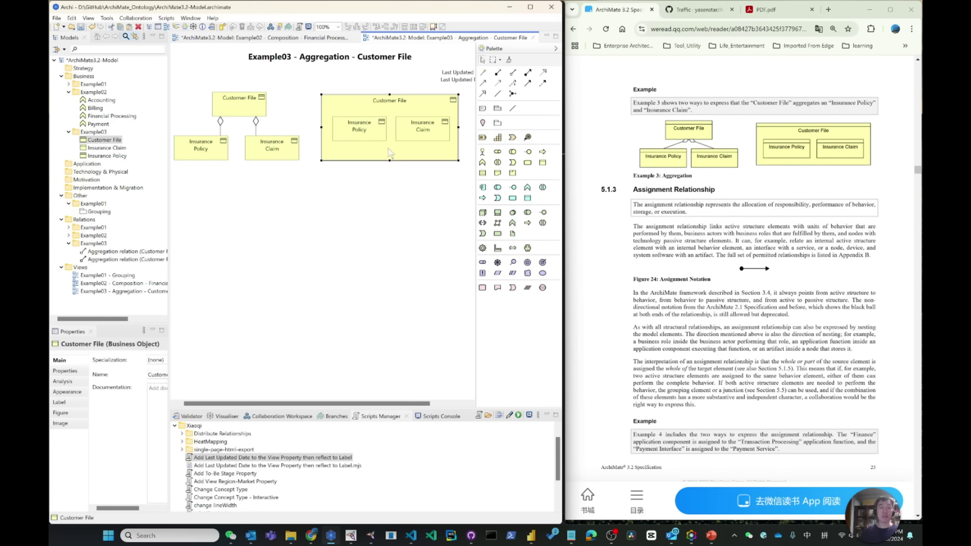
left_click(387, 177)
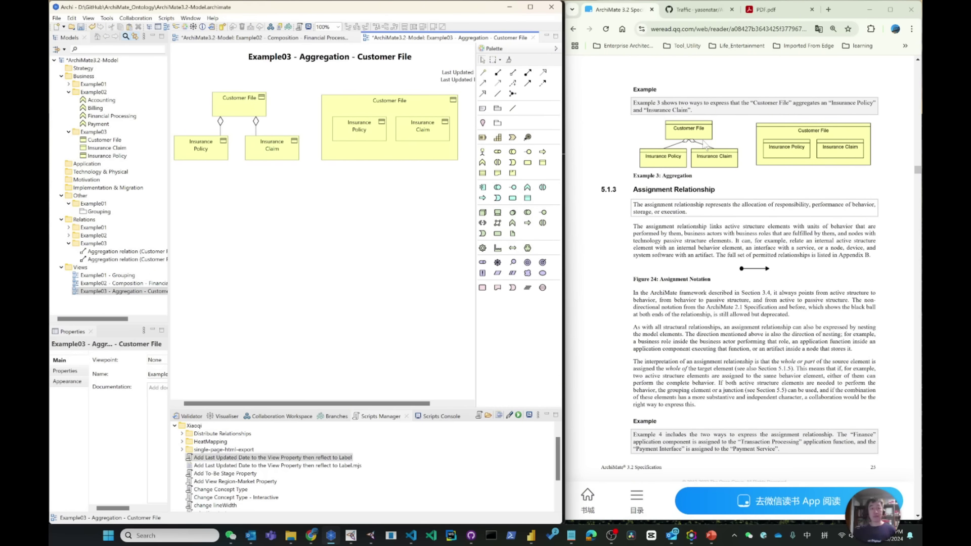
Switch the connected Customer File, Insurance Policy and Insurance Claim objects to the alternative Business Object figure with a header bar and no icon.
scroll(769, 223, "up", 6)
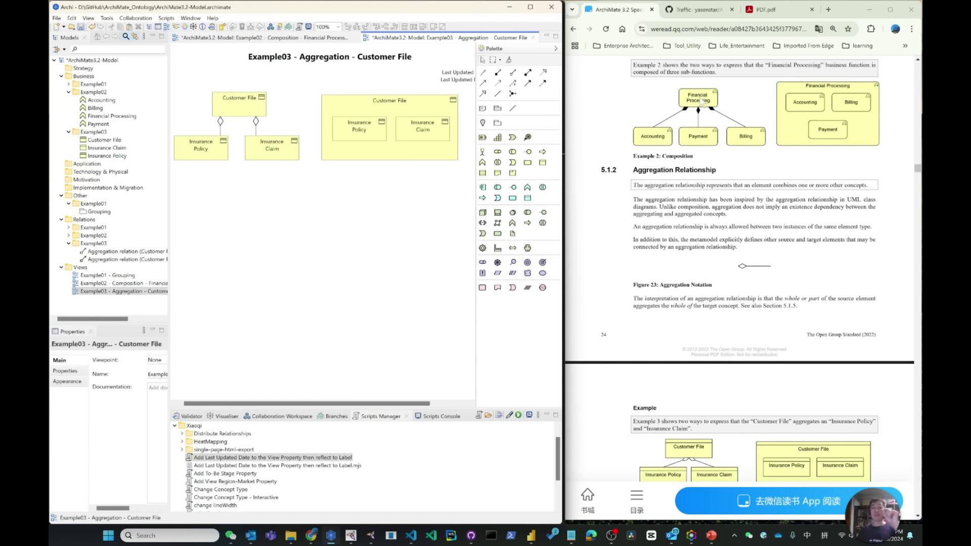
scroll(702, 102, "down", 5)
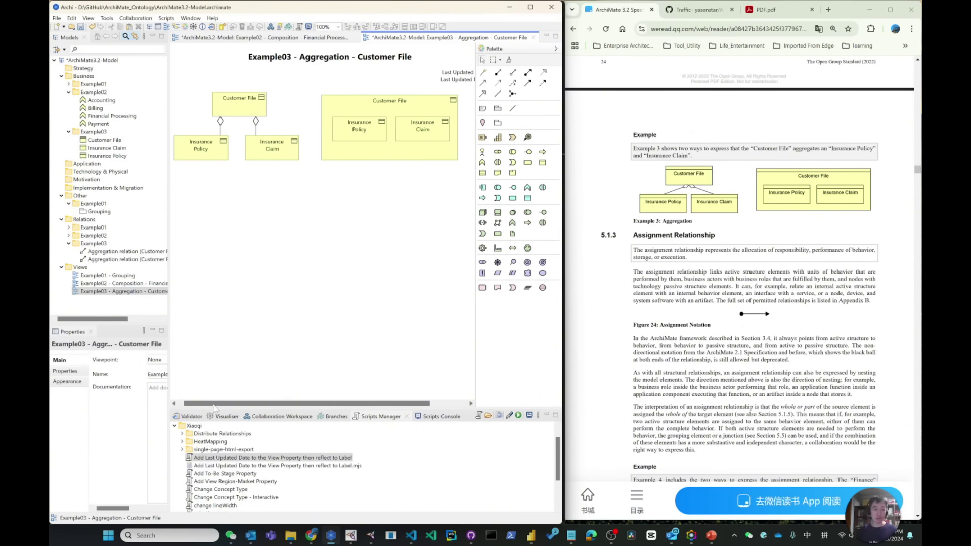
left_click_drag(217, 403, 195, 404)
left_click_drag(175, 84, 326, 186)
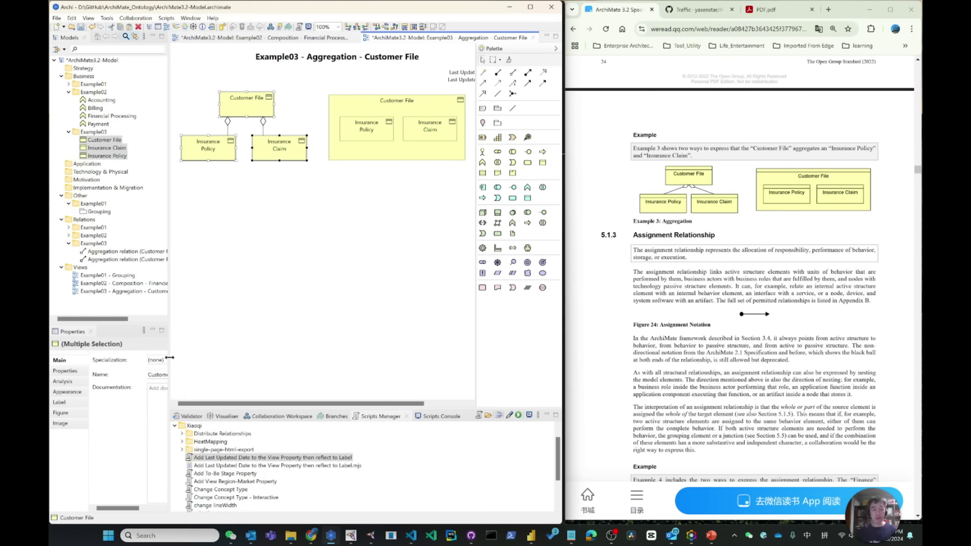
left_click_drag(169, 361, 259, 362)
left_click(61, 413)
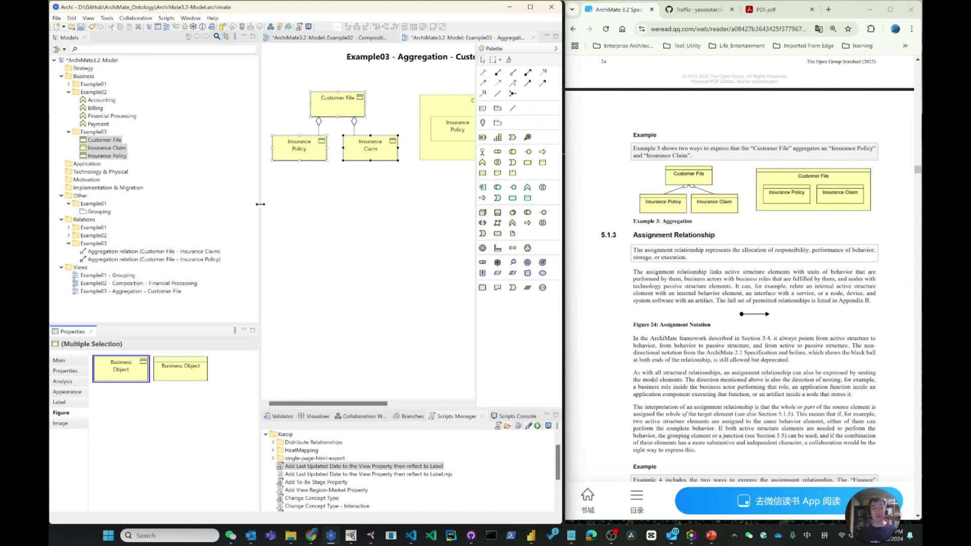
left_click_drag(258, 208, 215, 215)
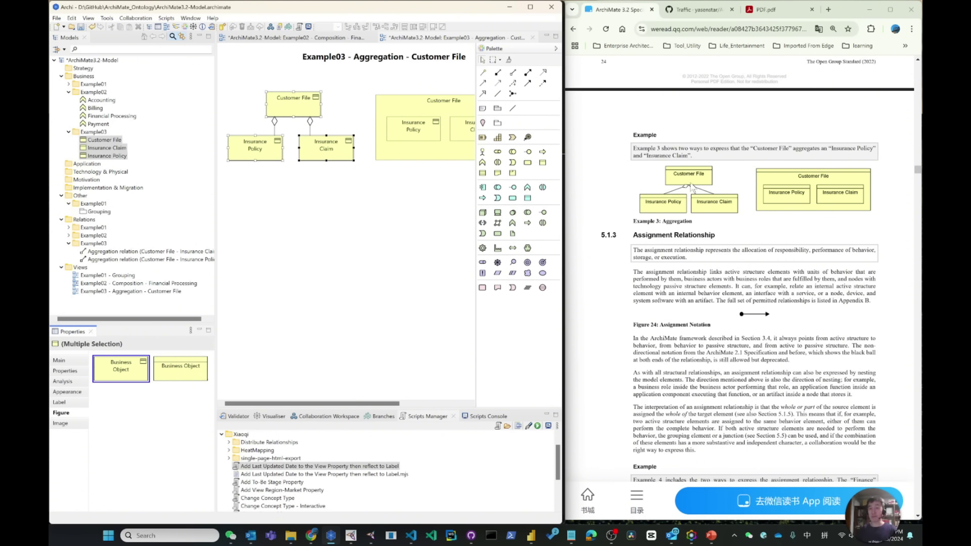
left_click(184, 376)
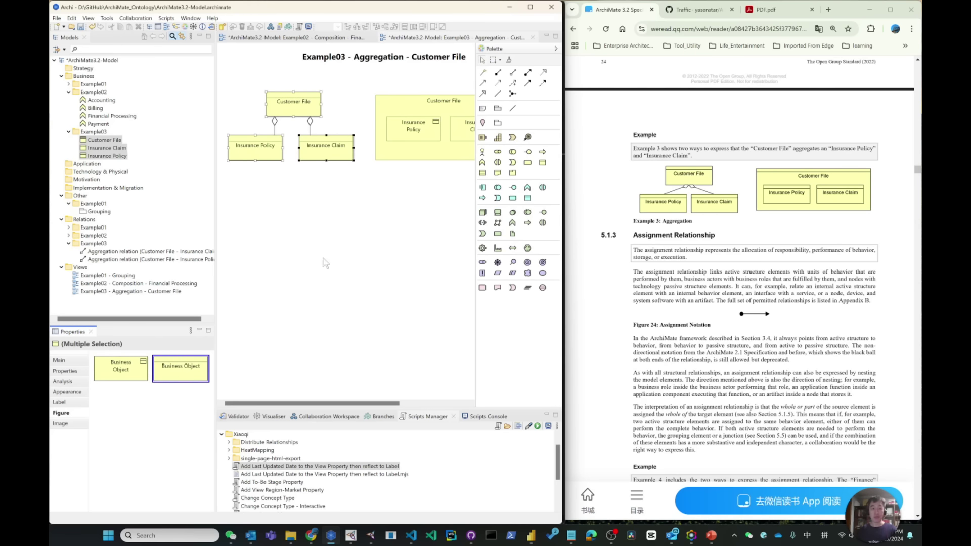
left_click(327, 260)
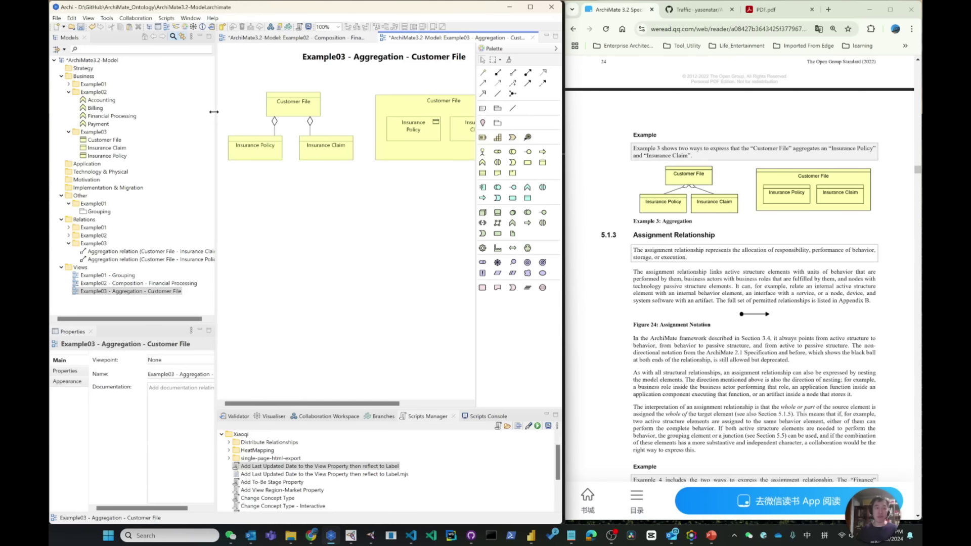
Run the "Add Last Updated Date to the View Property then reflect to Label" script on the Example03 view and save the model.
left_click_drag(214, 111, 157, 112)
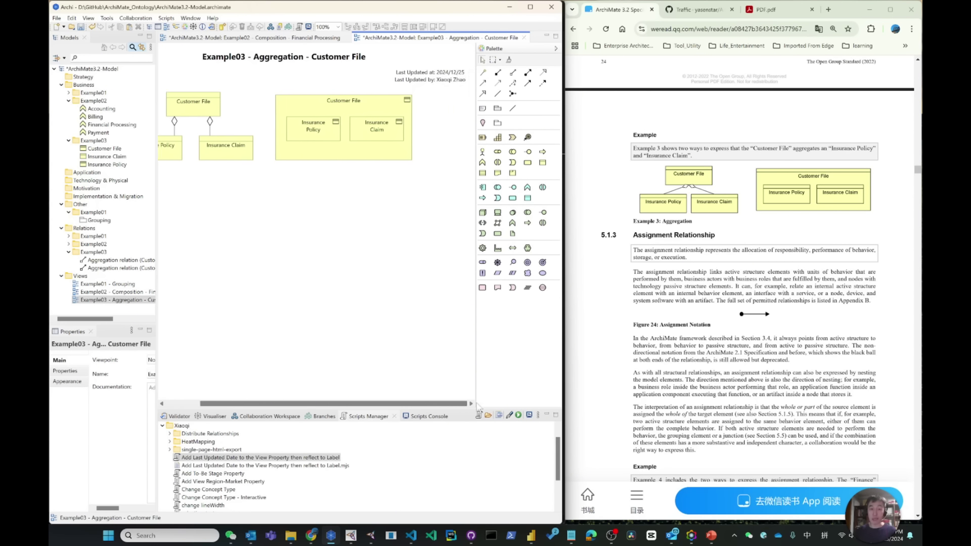
left_click(460, 404)
right_click(272, 202)
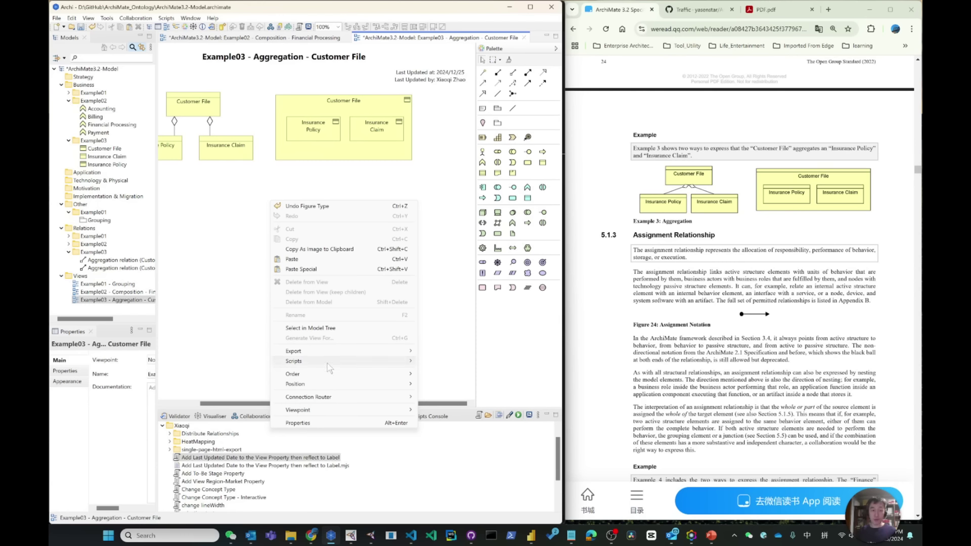
mouse_move(329, 362)
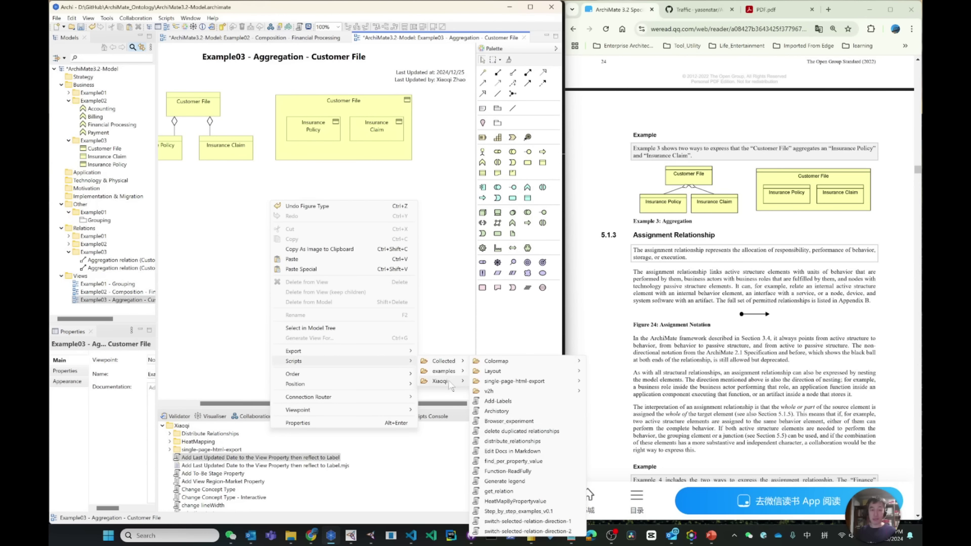
mouse_move(451, 386)
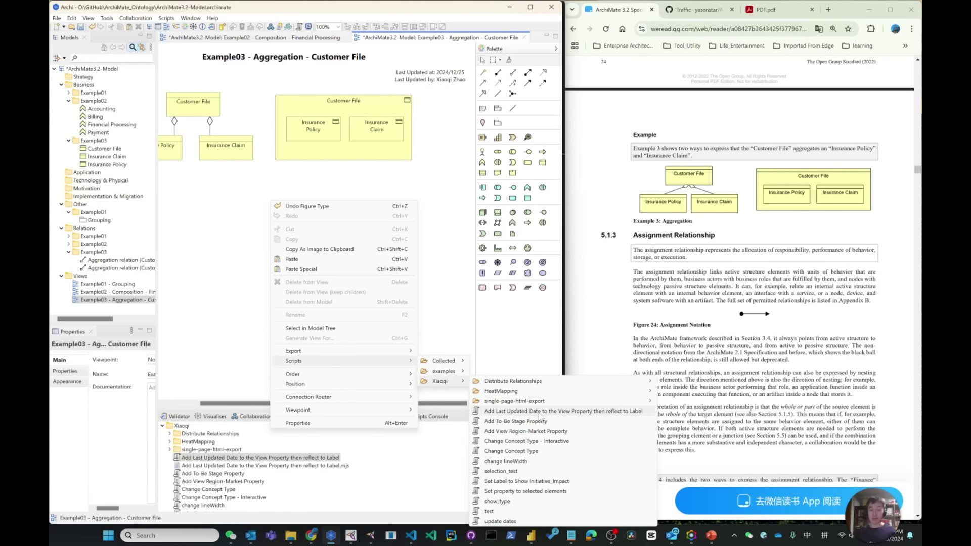
left_click(540, 413)
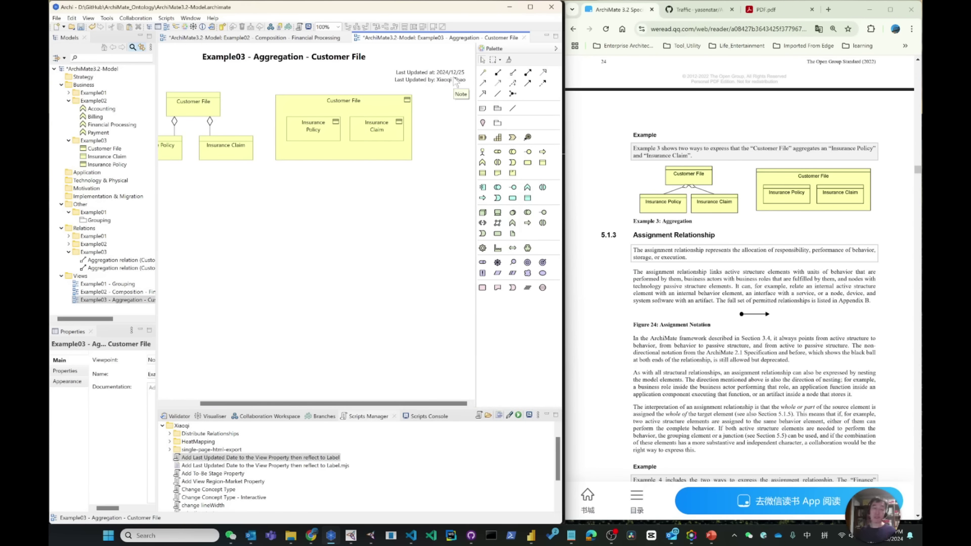
scroll(455, 81, "left", 3)
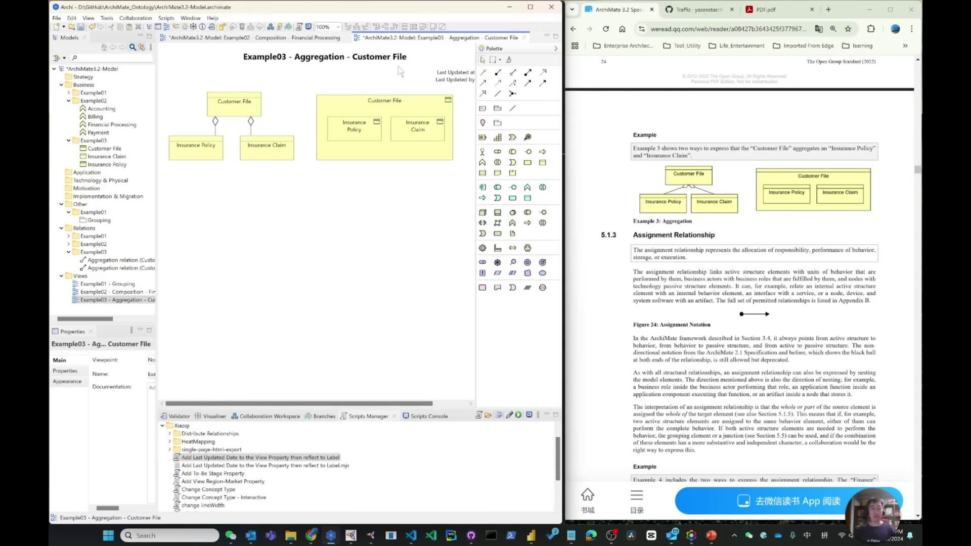
key("ctrl+s")
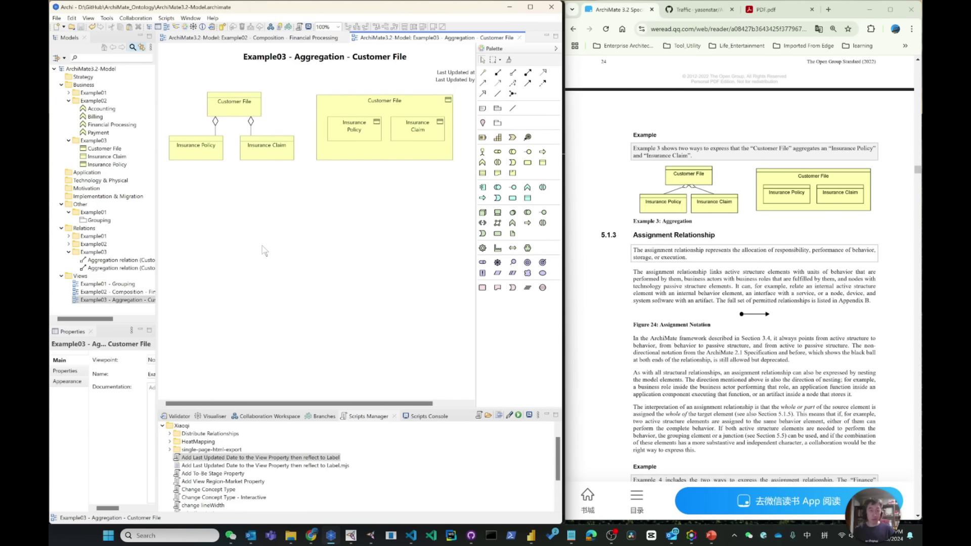
In VS Code, duplicate ArchiMate3.2-Model.archimate as ArchiMate3.2-Model_025.archimate and move the copy into the archimodel folder.
left_click(411, 535)
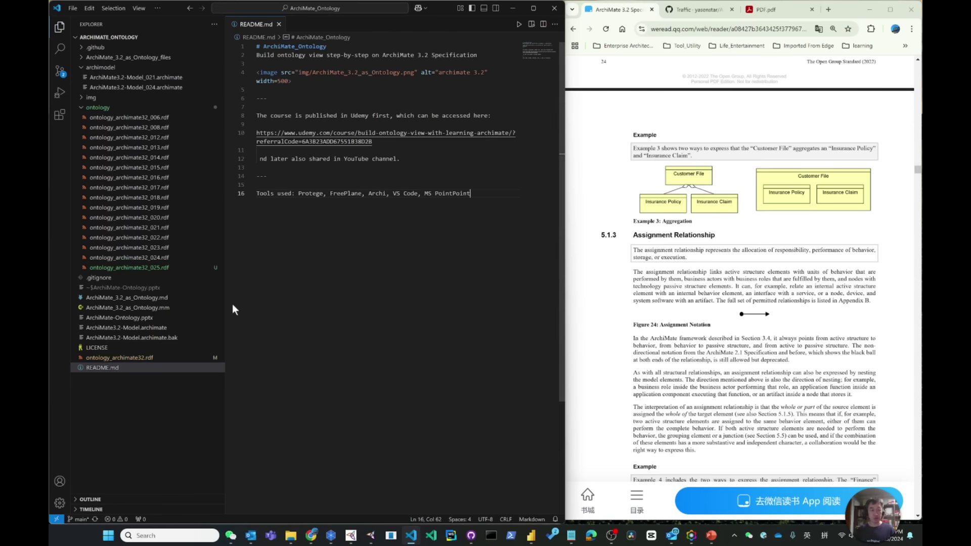
left_click(154, 327)
key("ctrl+c")
key("ctrl+v")
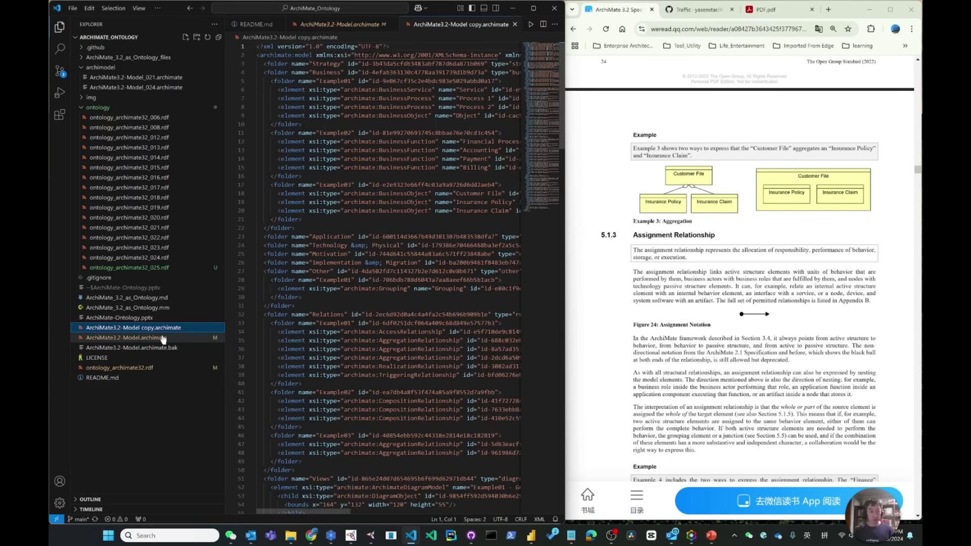
key("BackSpace")
key("BackSpace")
key("BackSpace")
key("BackSpace")
key("BackSpace")
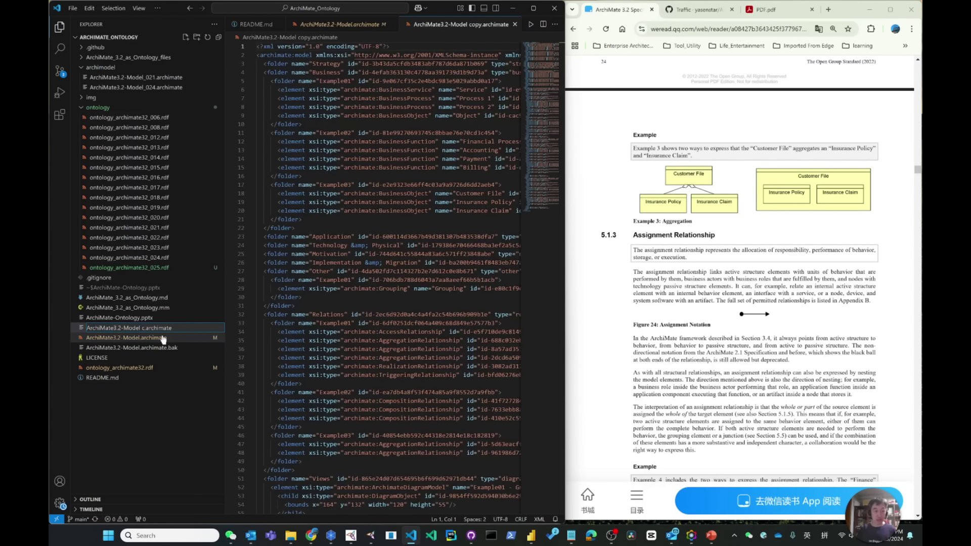
type("_025")
key("Return")
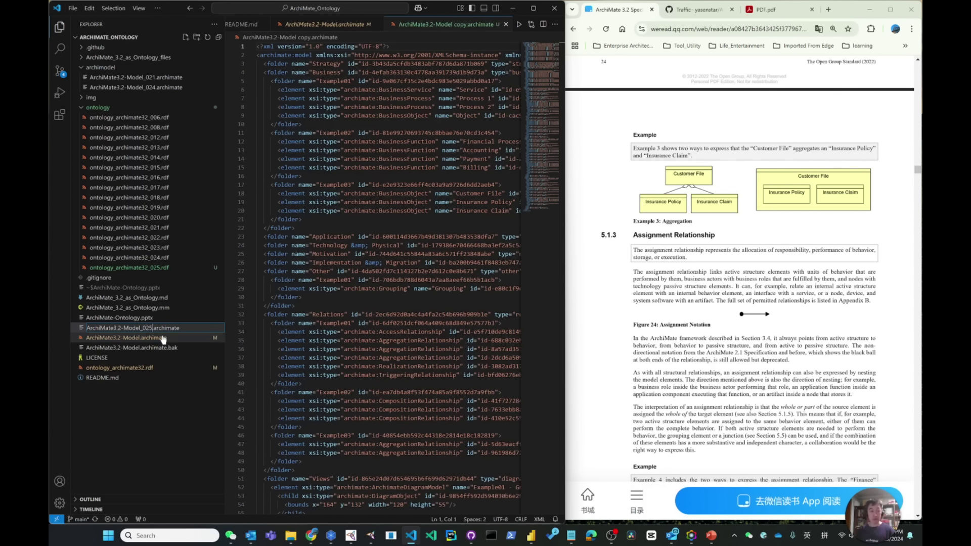
left_click_drag(156, 332, 135, 96)
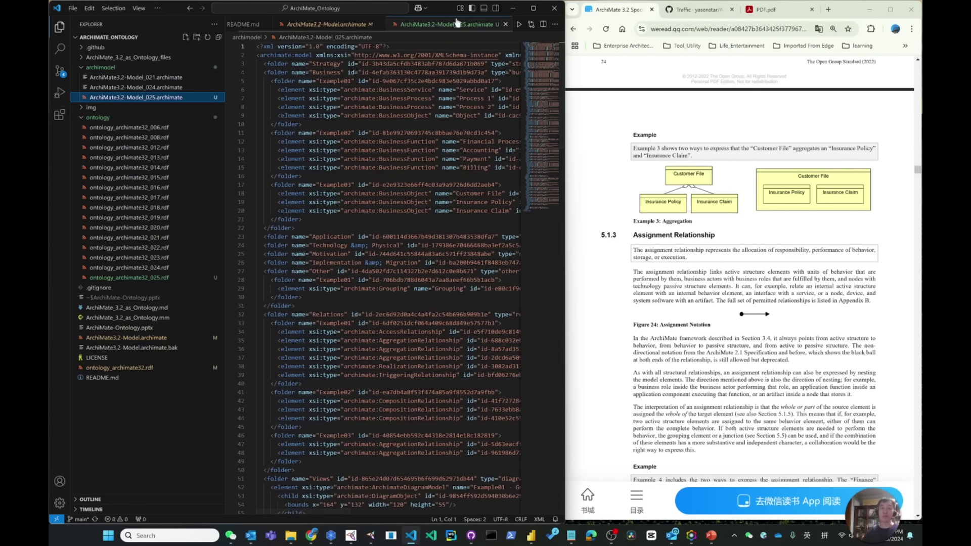
Look through the specification from Example 3 to section 5.1.3 Assignment Relationship and its Example 4 diagram.
scroll(672, 245, "up", 3)
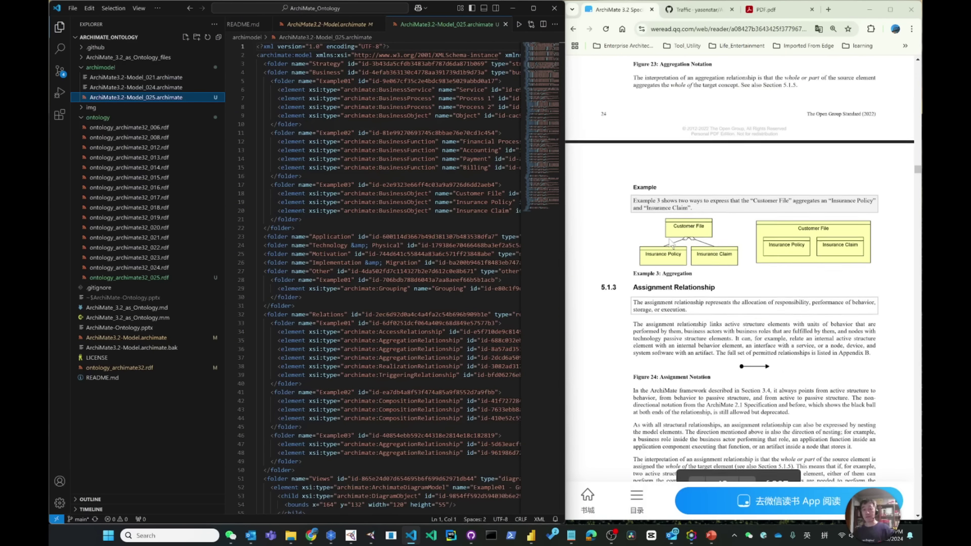
scroll(670, 243, "down", 4)
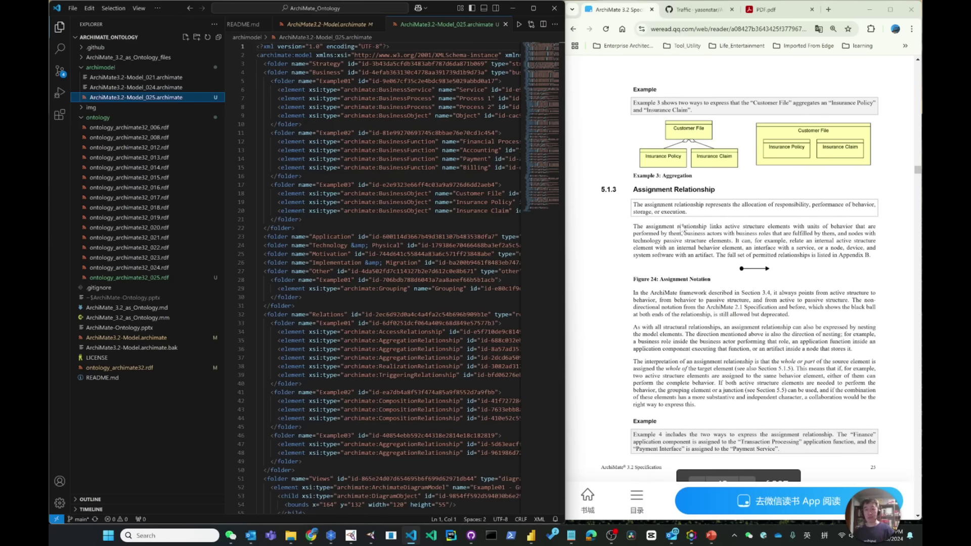
scroll(686, 228, "down", 3)
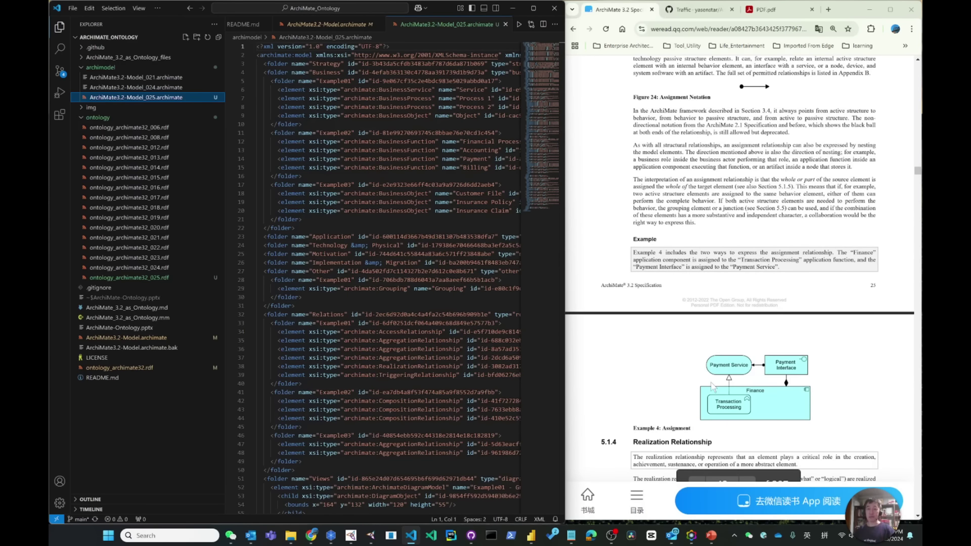
scroll(712, 387, "up", 1)
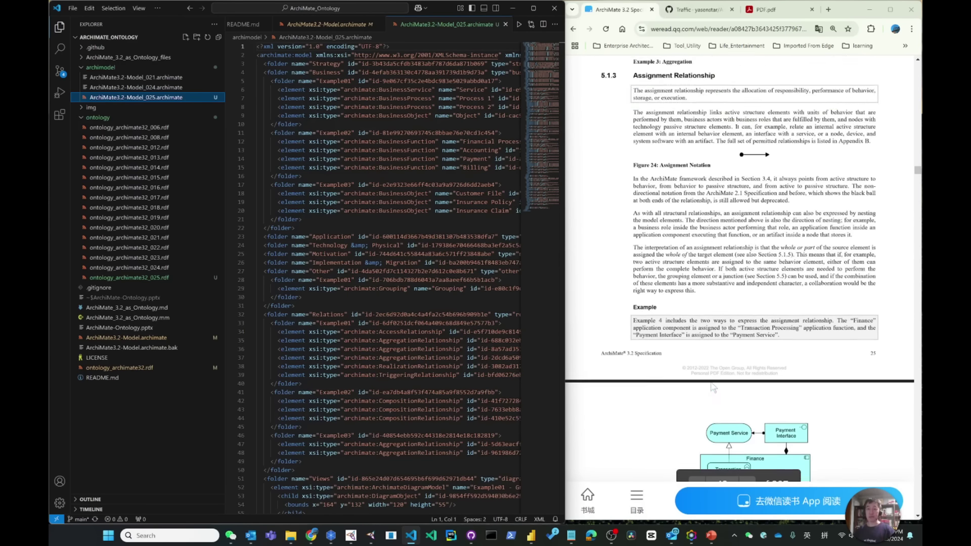